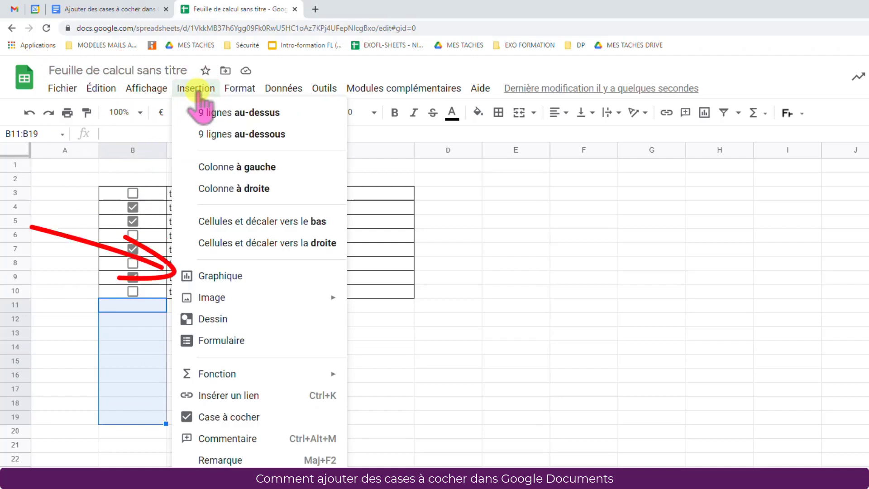
Step: Insert checkboxes in cells B11:B19 and tick those in B13 and B15
{"action": "left_click", "coordinate": [207, 417]}
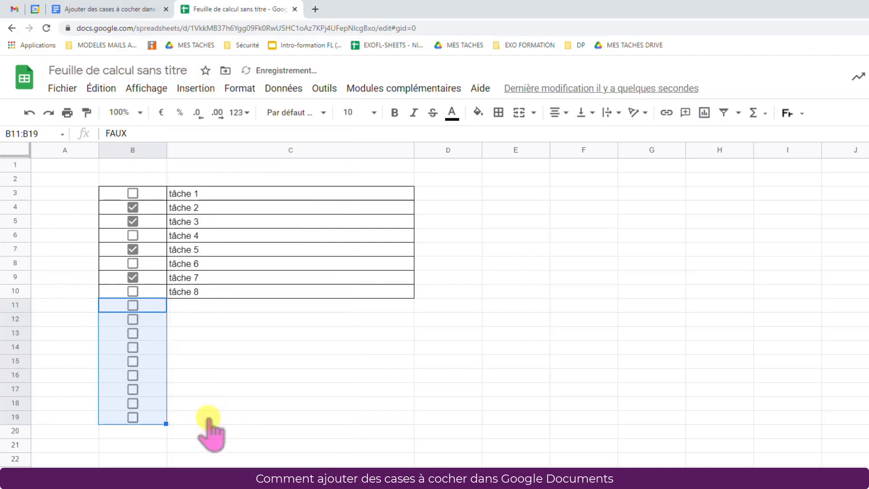
{"action": "left_click", "coordinate": [133, 333]}
{"action": "left_click", "coordinate": [133, 360]}
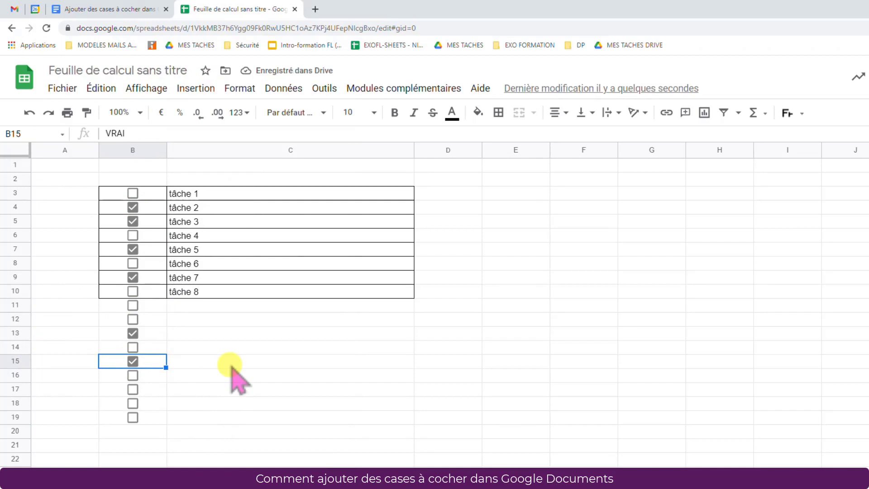
Step: Copy the task list B3:C10 and paste it into the Google Docs document as a table linked to the spreadsheet
{"action": "left_click_drag", "start_coordinate": [116, 192], "coordinate": [299, 292]}
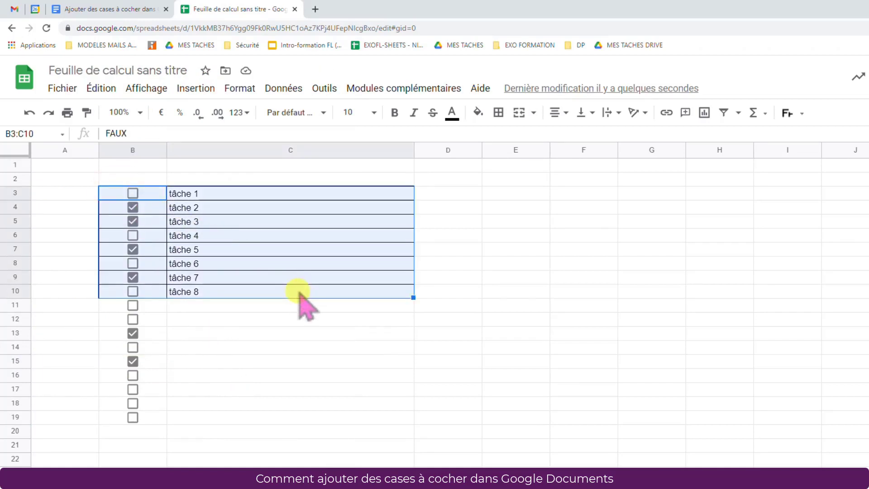
{"action": "key", "text": "ctrl+c"}
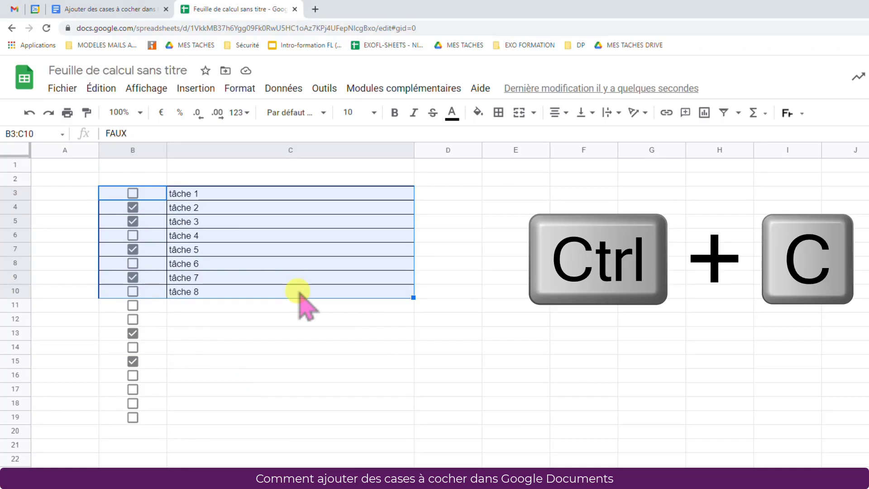
{"action": "left_click", "coordinate": [120, 9]}
{"action": "left_click", "coordinate": [329, 278]}
{"action": "key", "text": "ctrl+v"}
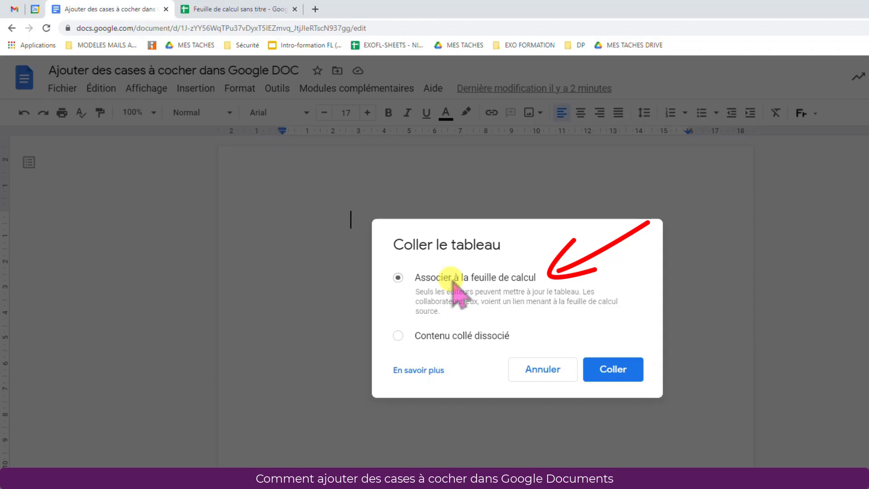
{"action": "left_click", "coordinate": [614, 374]}
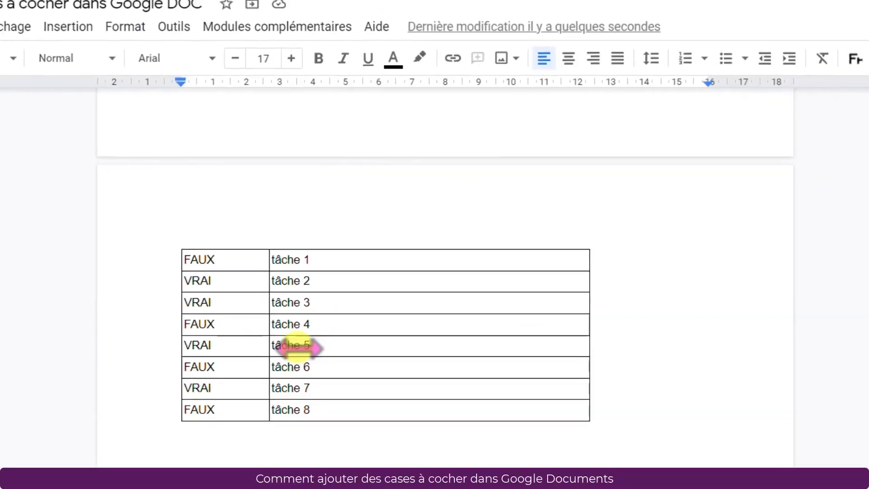
Step: Switch back to the Google Sheets spreadsheet and change the text "tâche 3" to "tâche 3 b"
{"action": "left_click", "coordinate": [221, 1]}
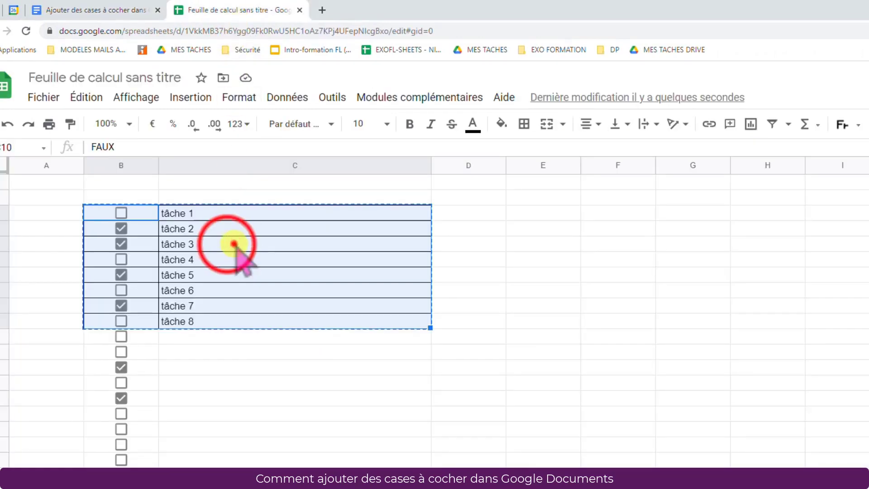
{"action": "left_click", "coordinate": [212, 238]}
{"action": "double_click", "coordinate": [228, 247]}
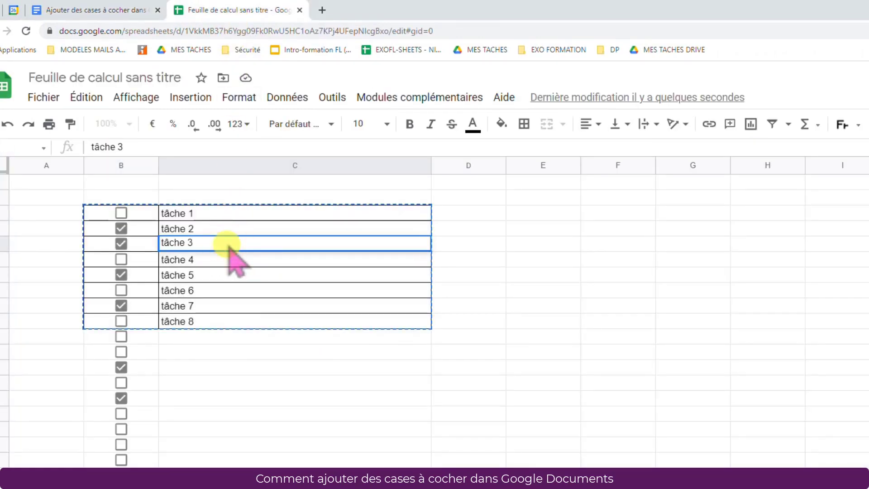
{"action": "key", "text": "Return"}
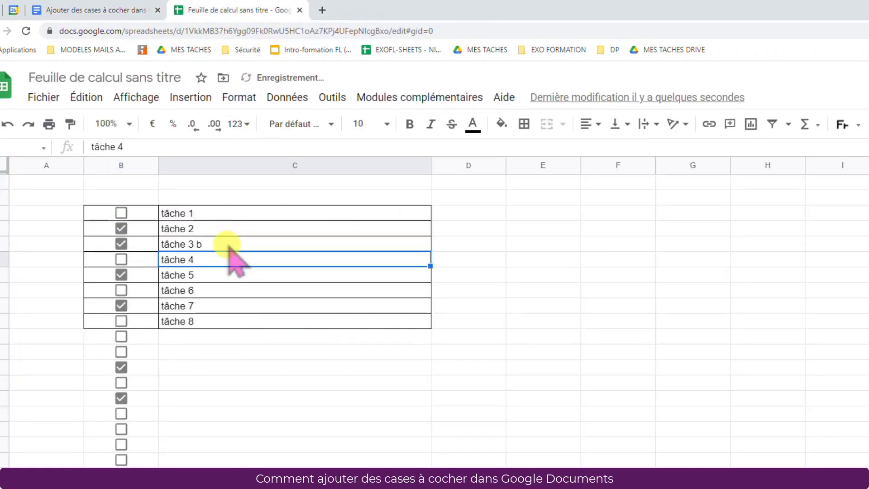
Step: Return to the Google Docs document and update the linked task table from the spreadsheet
{"action": "left_click", "coordinate": [111, 10]}
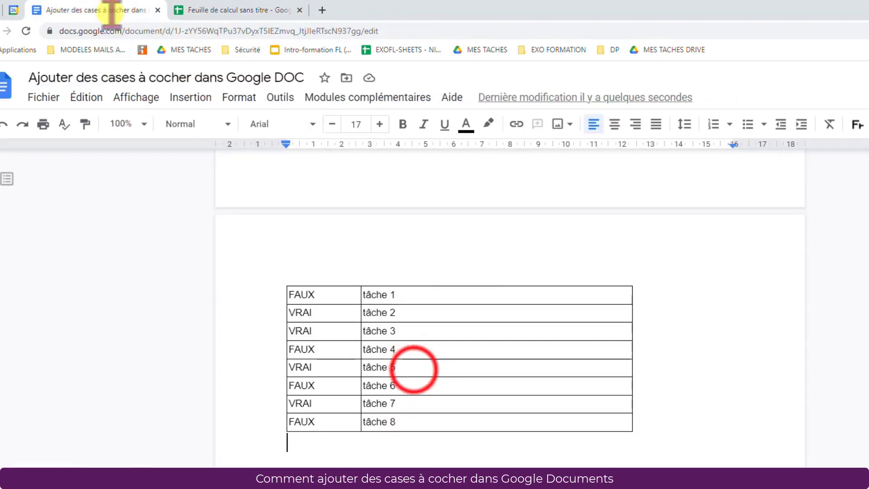
{"action": "left_click", "coordinate": [414, 367]}
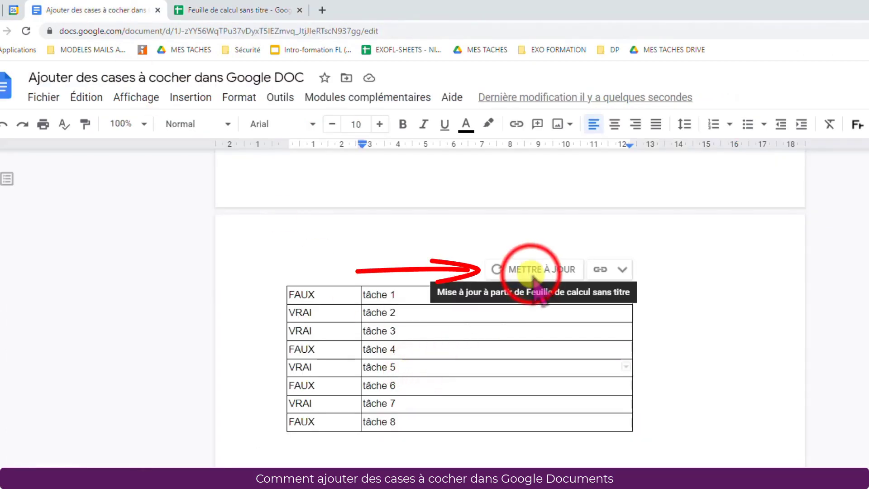
{"action": "left_click", "coordinate": [530, 272]}
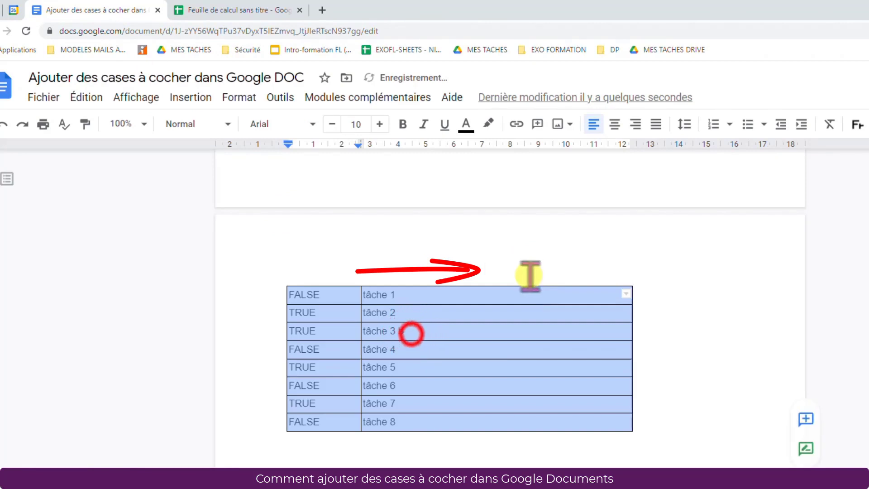
{"action": "left_click", "coordinate": [412, 333]}
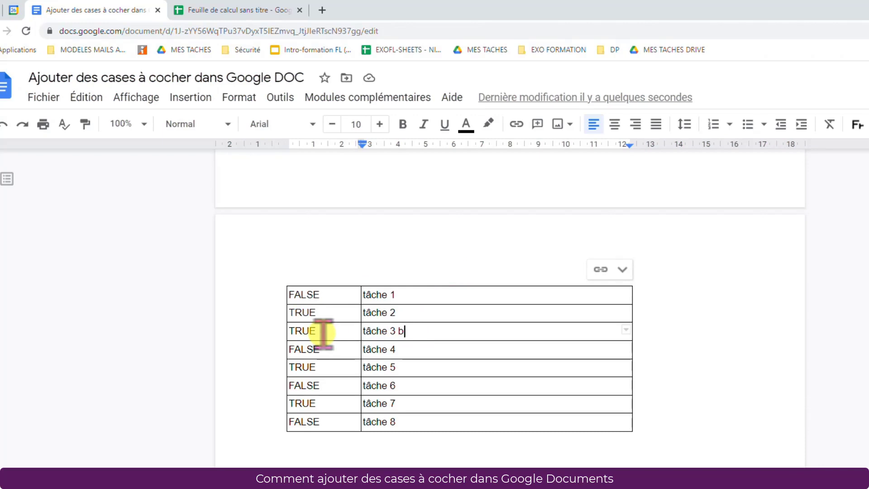
Step: Untick the checkbox of "tâche 3 b" in the Google Sheets task list
{"action": "left_click", "coordinate": [227, 11]}
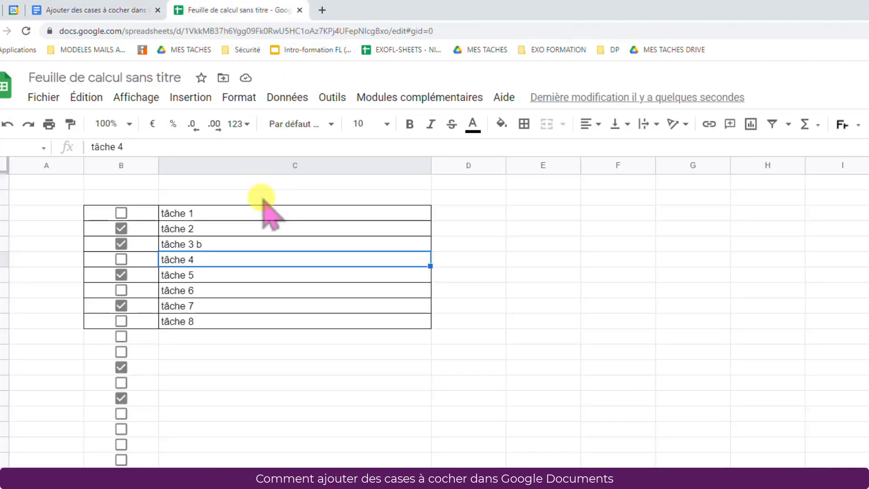
{"action": "left_click", "coordinate": [121, 244]}
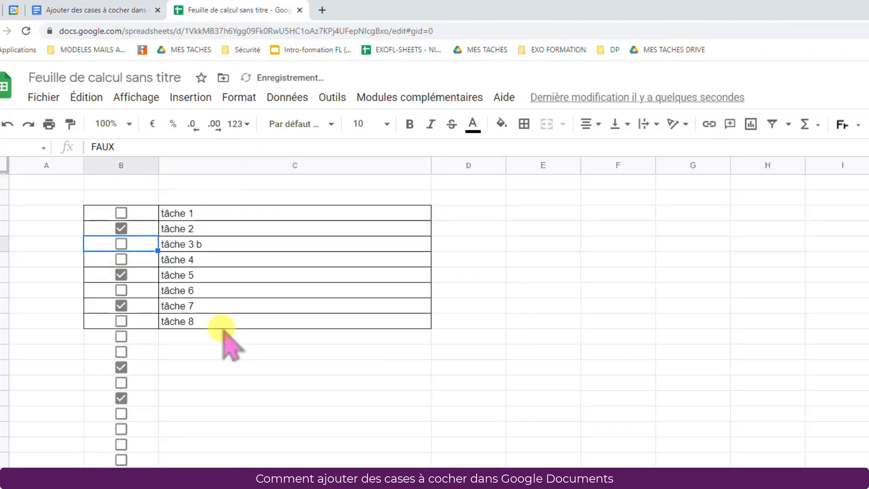
Step: Go back to the Google Docs document and undo the pasting of the linked table
{"action": "left_click", "coordinate": [79, 10]}
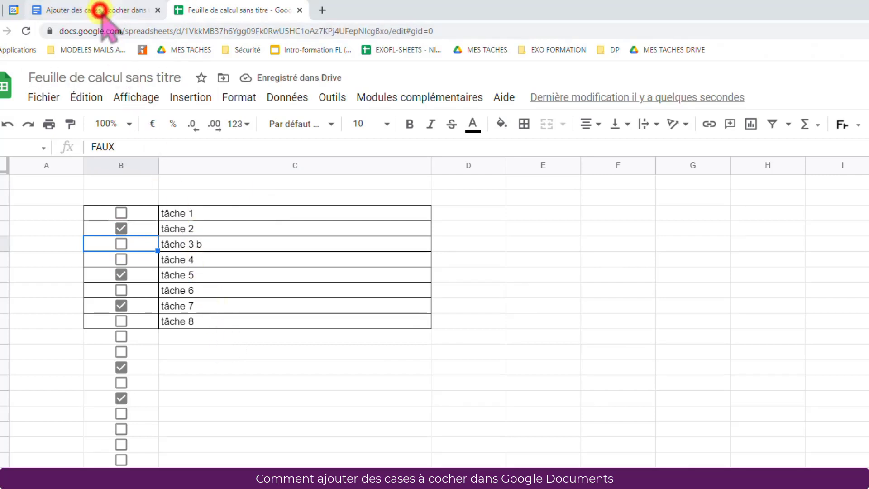
{"action": "left_click", "coordinate": [514, 371]}
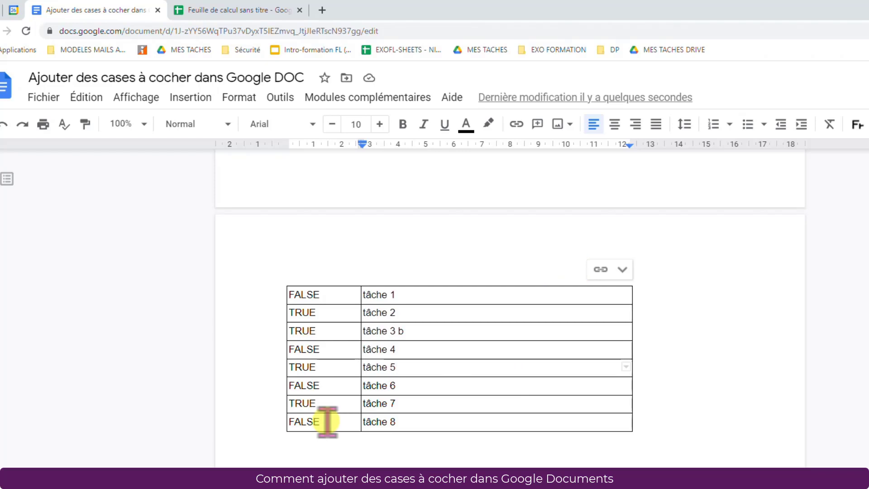
{"action": "key", "text": "ctrl+z"}
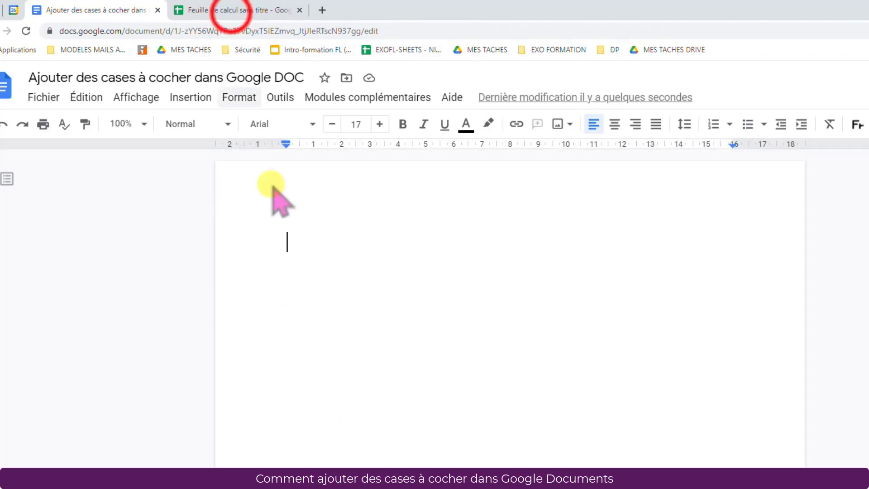
Step: Apply all borders to cells B10:C19 of the task list in the Google Sheets spreadsheet
{"action": "left_click", "coordinate": [229, 10]}
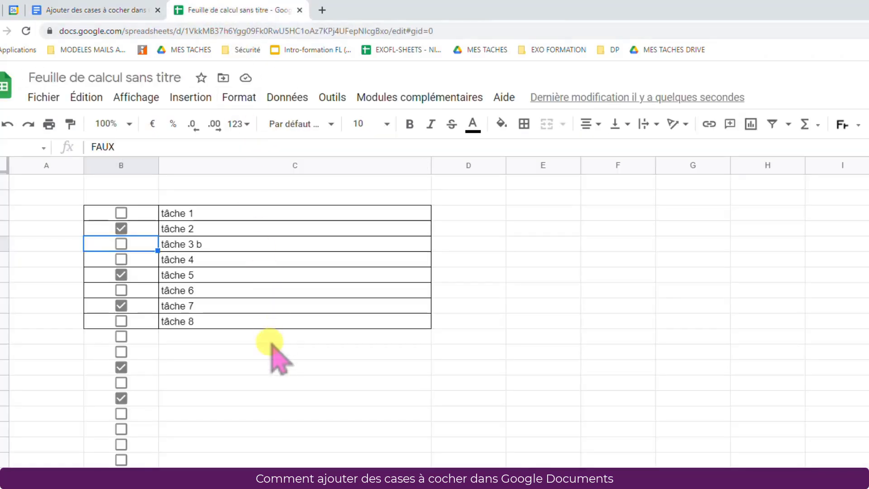
{"action": "left_click_drag", "start_coordinate": [146, 323], "coordinate": [383, 460]}
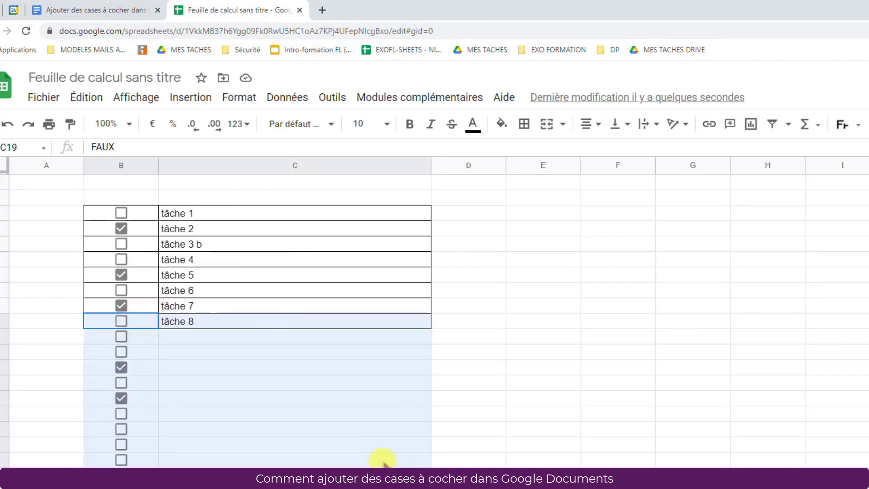
{"action": "left_click", "coordinate": [524, 123]}
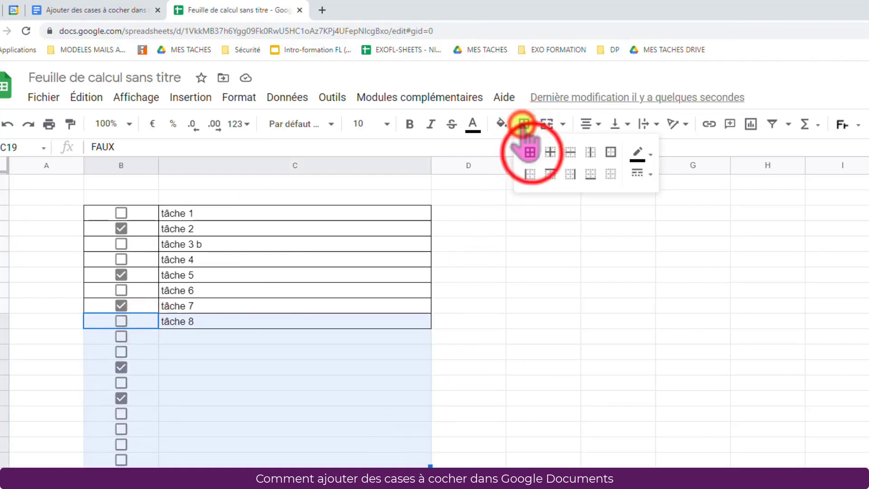
{"action": "left_click", "coordinate": [530, 152]}
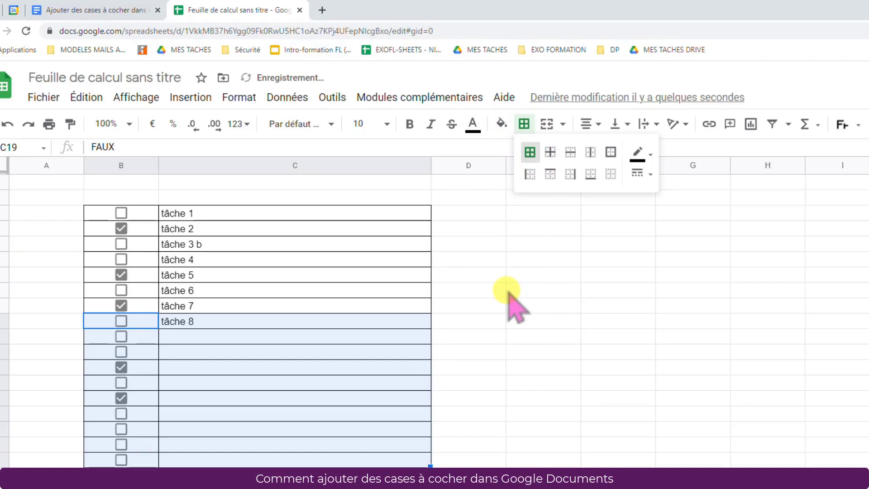
{"action": "left_click", "coordinate": [525, 228]}
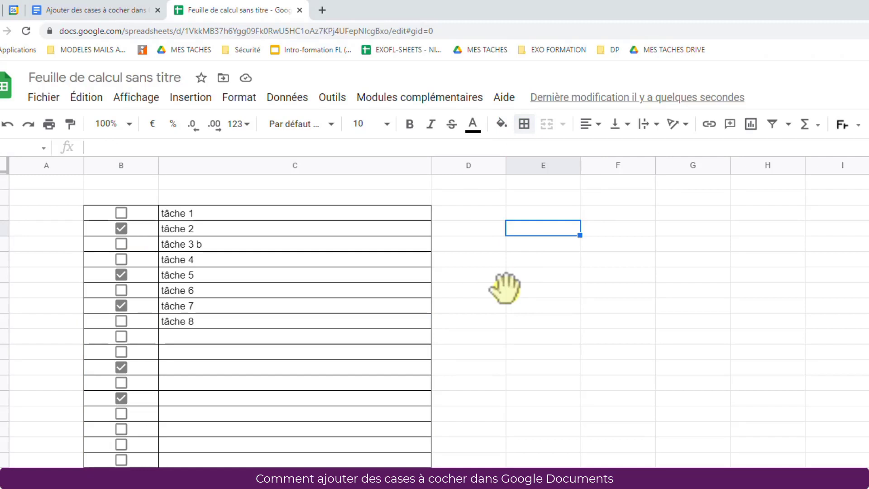
Step: Insert a chart based on the full task list B3:C19
{"action": "left_click_drag", "start_coordinate": [140, 208], "coordinate": [322, 461]}
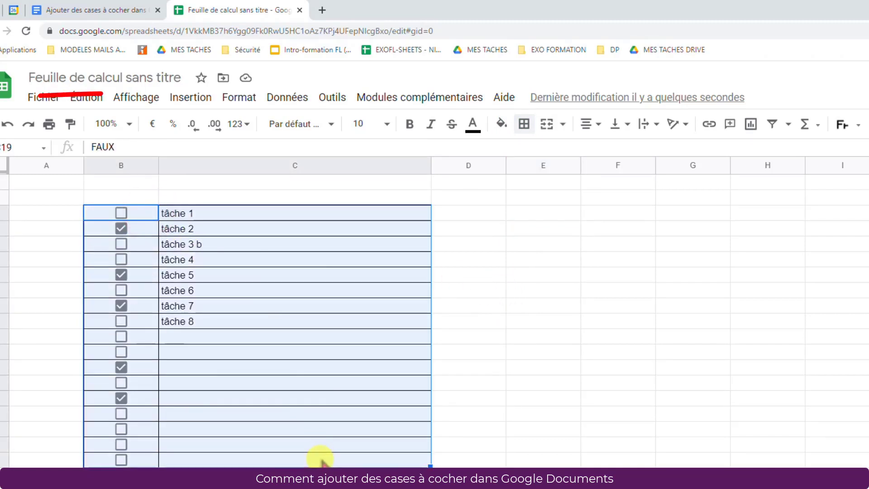
{"action": "left_click", "coordinate": [190, 97]}
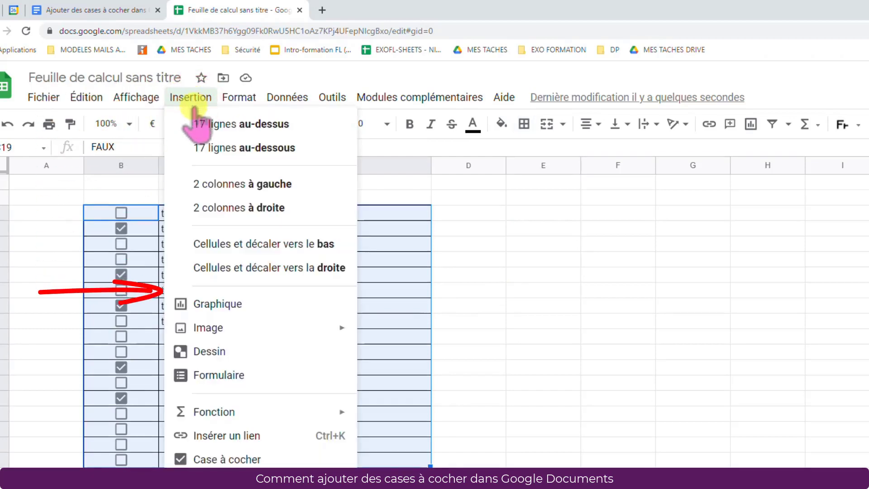
{"action": "left_click", "coordinate": [209, 304]}
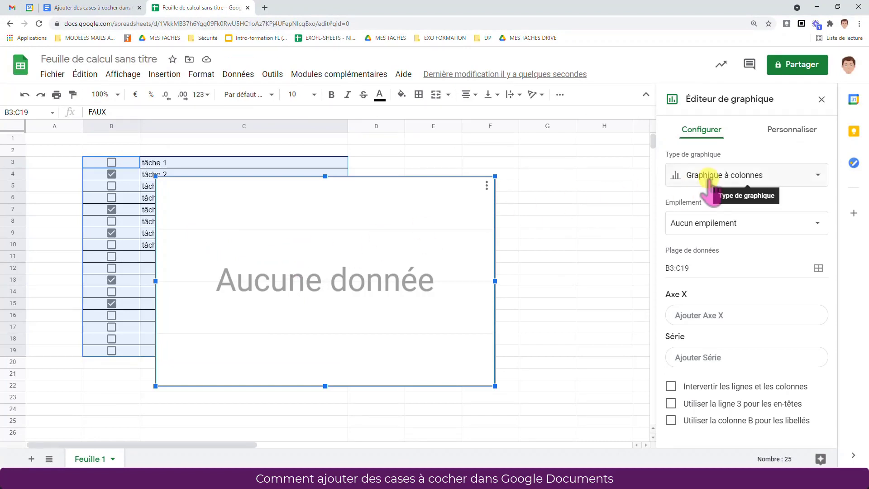
Step: Change the chart type to Tableau and move the chart beside the task list, across columns D to J
{"action": "left_click", "coordinate": [707, 179]}
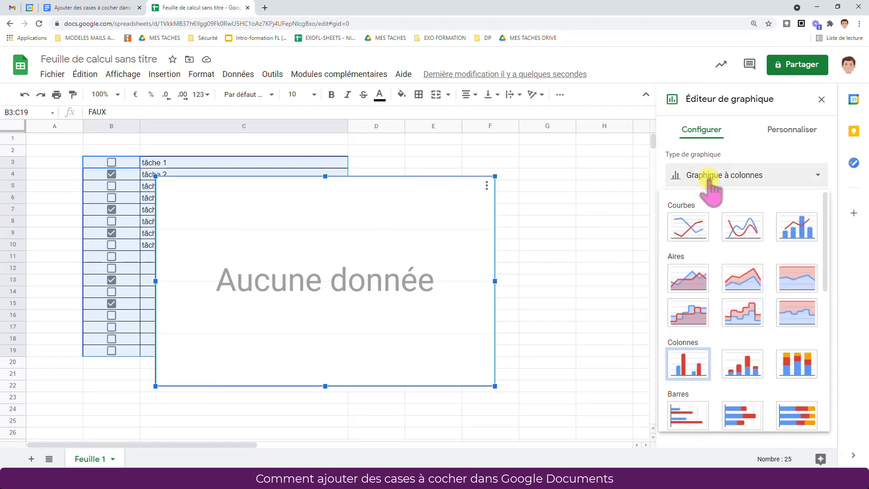
{"action": "left_click_drag", "start_coordinate": [823, 217], "coordinate": [822, 358]}
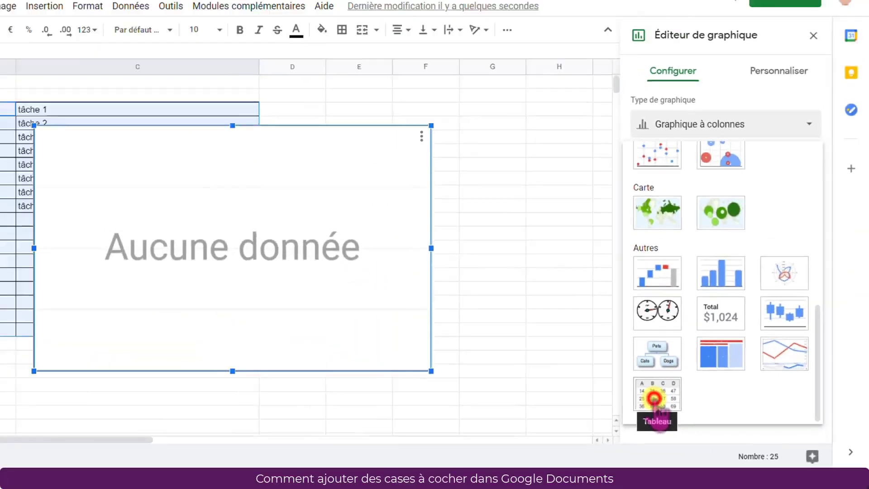
{"action": "left_click", "coordinate": [514, 349]}
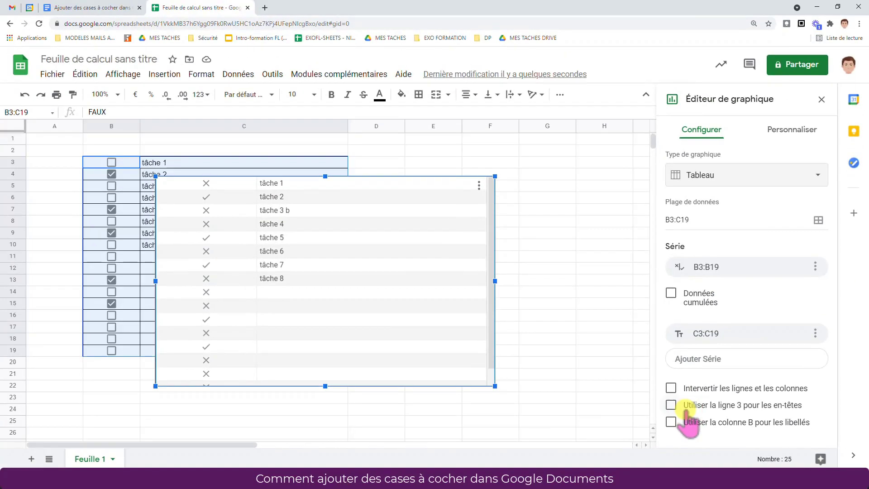
{"action": "left_click", "coordinate": [821, 99]}
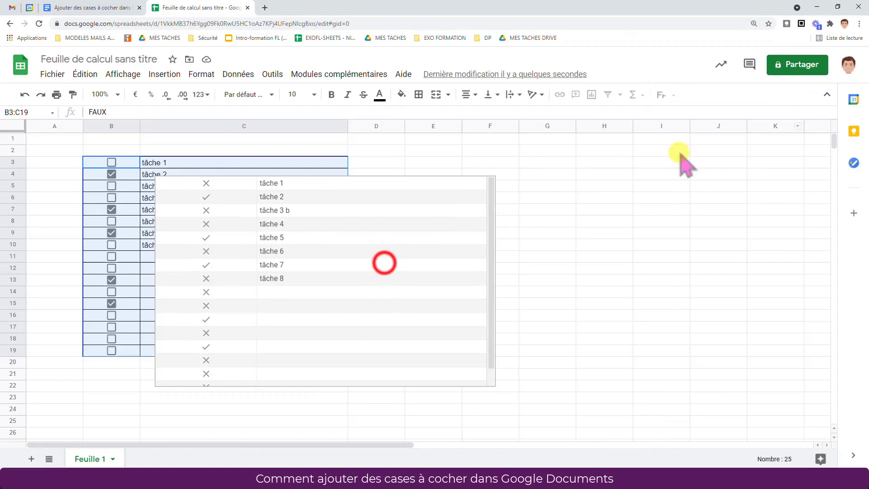
{"action": "left_click", "coordinate": [385, 262]}
{"action": "left_click_drag", "start_coordinate": [403, 252], "coordinate": [611, 240]}
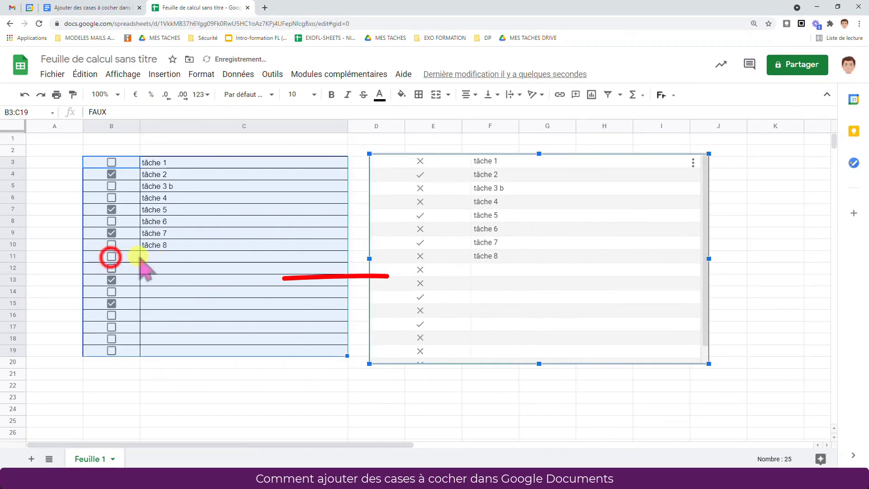
Step: Tick the checkboxes in B11 and B12 and extend the "tâche 8" series from C10 down to C15
{"action": "left_click", "coordinate": [111, 257]}
{"action": "left_click", "coordinate": [111, 267]}
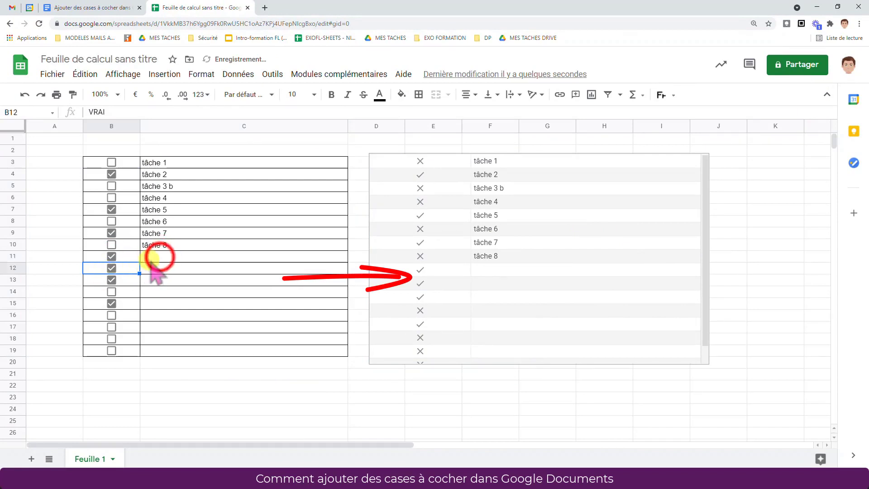
{"action": "left_click", "coordinate": [168, 246]}
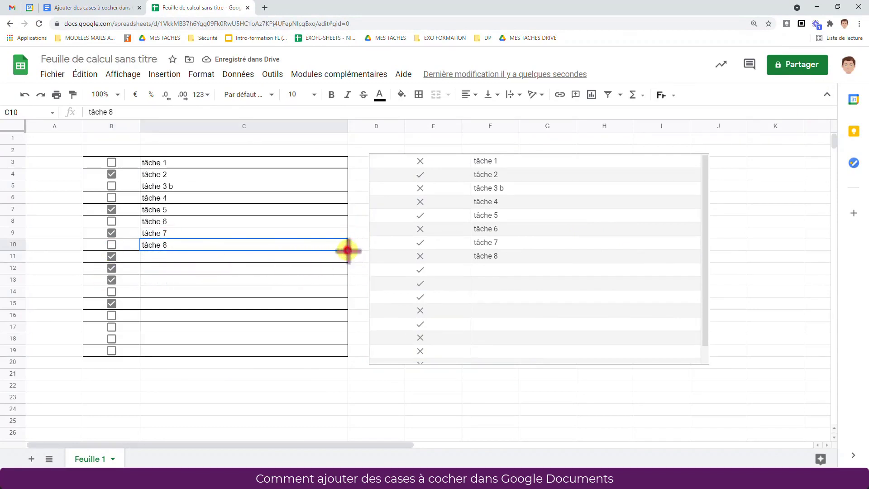
{"action": "left_click_drag", "start_coordinate": [346, 249], "coordinate": [346, 308]}
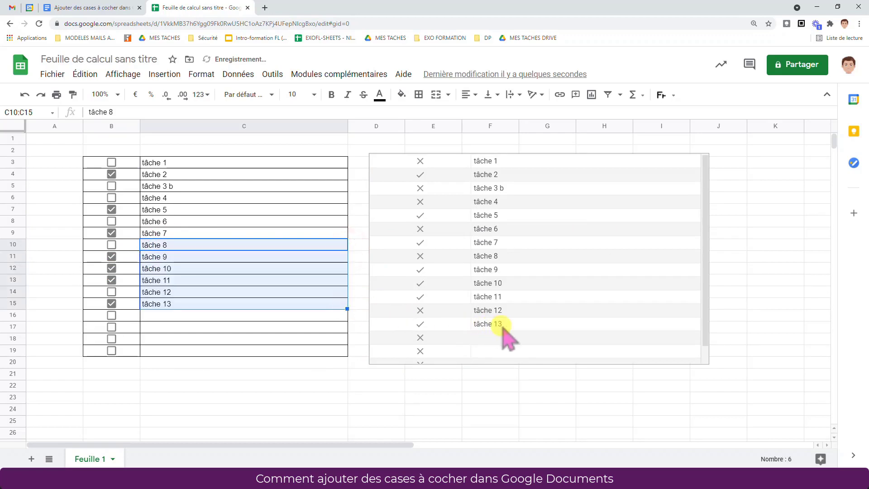
Step: Copy the task list's table chart and paste it into the Google Docs document, keeping it linked to the spreadsheet
{"action": "left_click", "coordinate": [552, 262]}
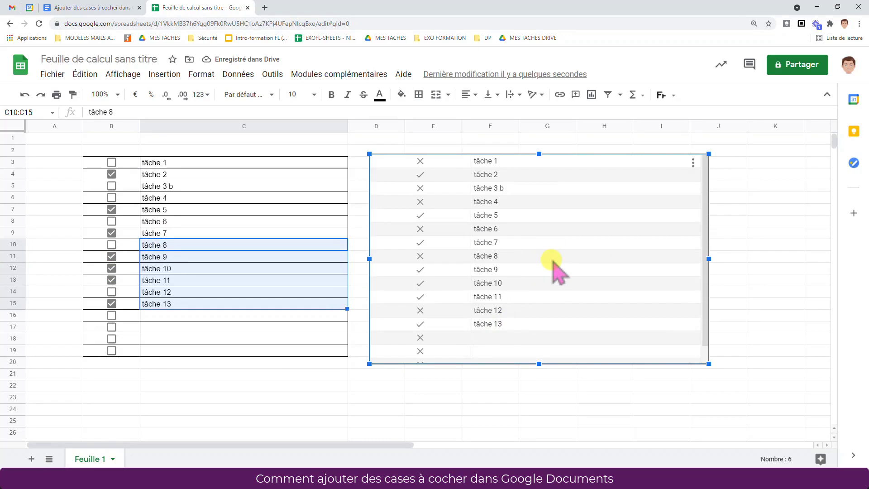
{"action": "key", "text": "ctrl+c"}
{"action": "left_click", "coordinate": [81, 8]}
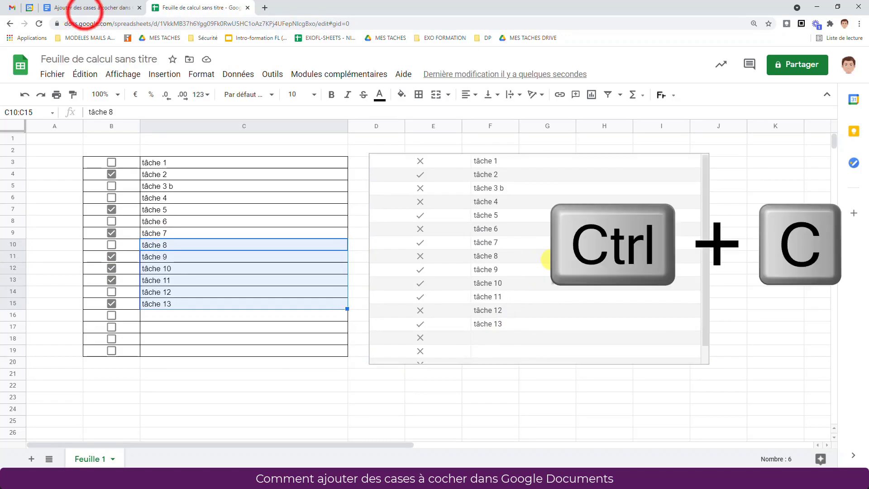
{"action": "key", "text": "ctrl+v"}
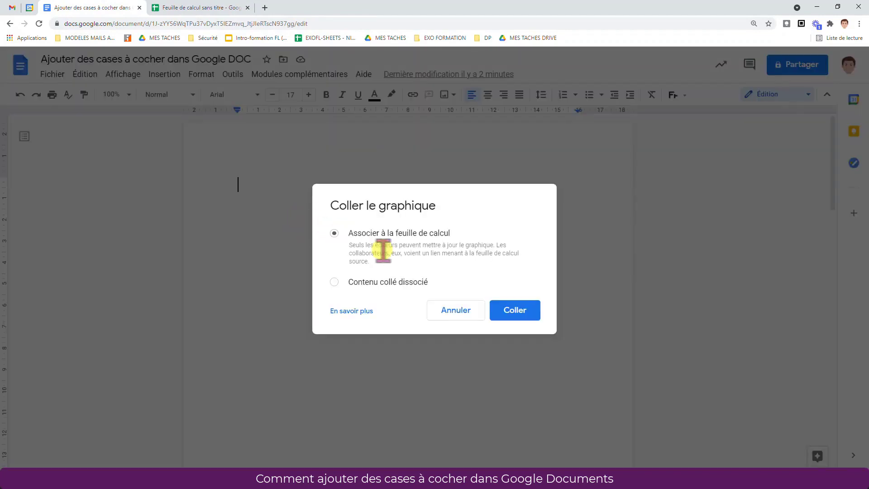
{"action": "left_click", "coordinate": [516, 311]}
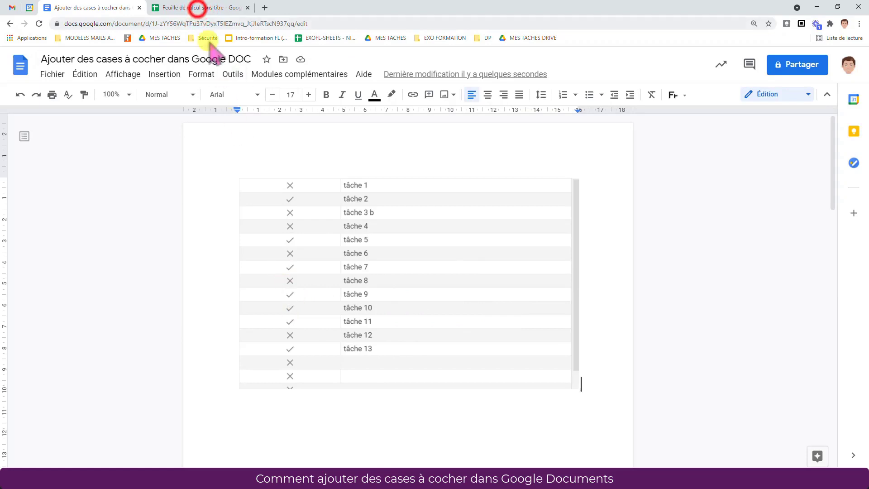
Step: Switch to the Google Sheets spreadsheet, extend the "tâche 13" series from C15 down to C17 and tick the checkbox in B17
{"action": "left_click", "coordinate": [194, 7]}
{"action": "left_click", "coordinate": [202, 304]}
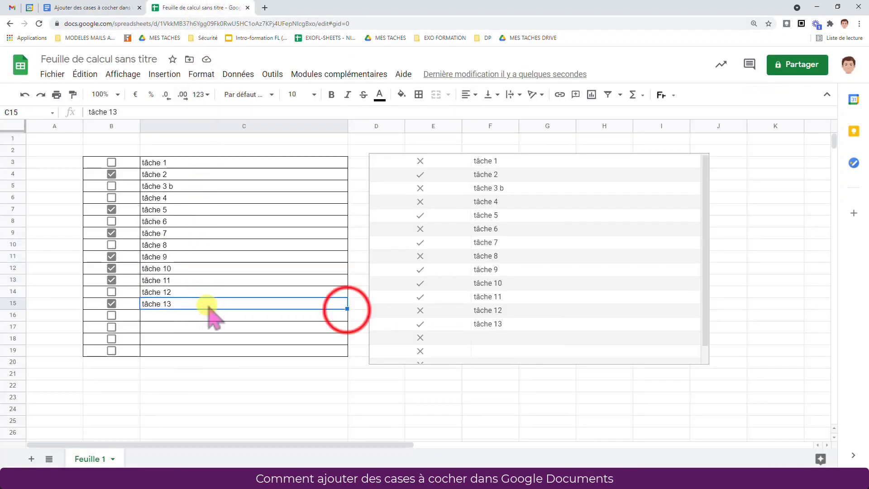
{"action": "left_click_drag", "start_coordinate": [347, 310], "coordinate": [348, 331]}
{"action": "left_click", "coordinate": [111, 327]}
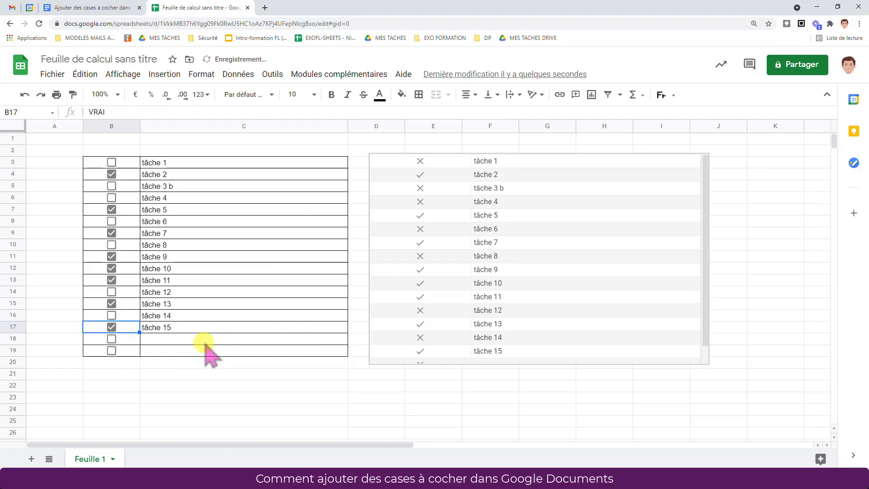
Step: Switch to the Google Docs document and update the linked chart with the latest spreadsheet changes
{"action": "left_click", "coordinate": [90, 8]}
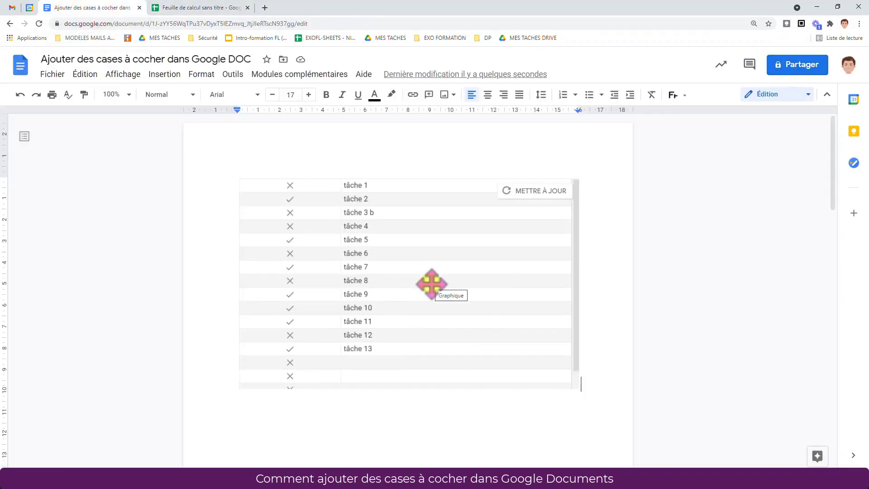
{"action": "left_click", "coordinate": [532, 192]}
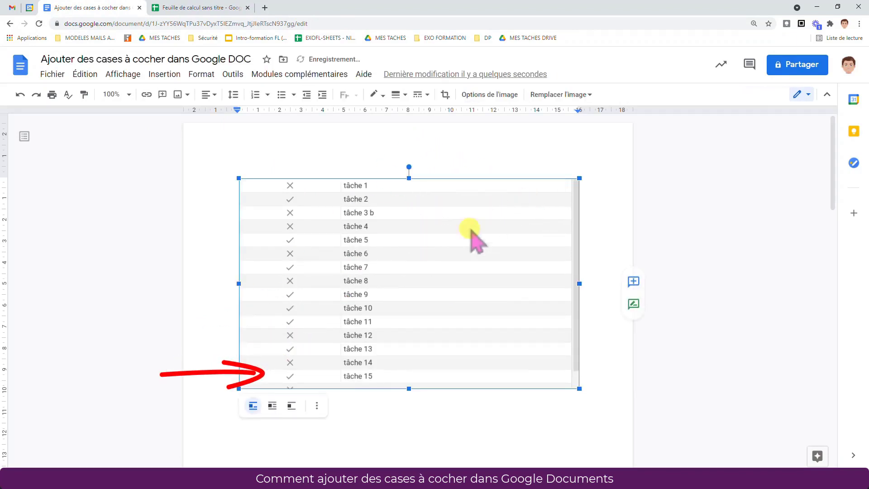
{"action": "scroll", "coordinate": [407, 258], "scroll_direction": "down", "scroll_amount": 2}
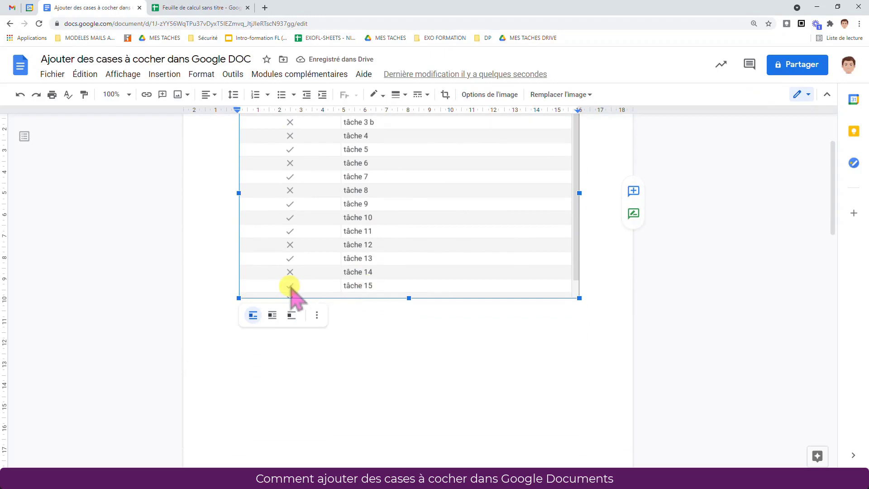
{"action": "scroll", "coordinate": [290, 287], "scroll_direction": "up", "scroll_amount": 1}
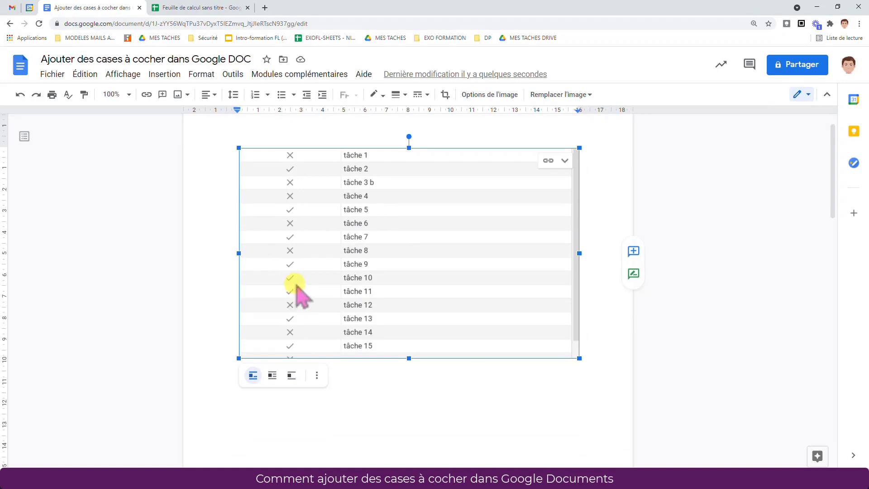
Step: Open the linked chart's source spreadsheet from the document, then return to the Google Docs document
{"action": "left_click", "coordinate": [565, 161]}
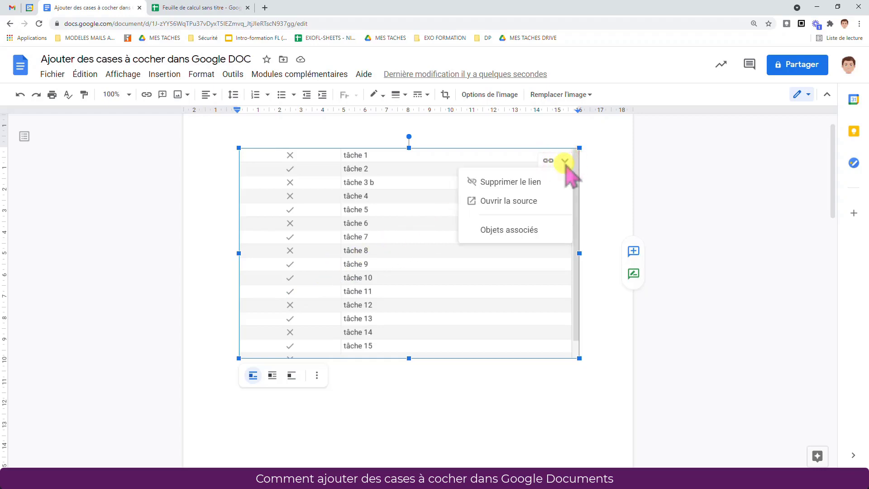
{"action": "left_click", "coordinate": [525, 202]}
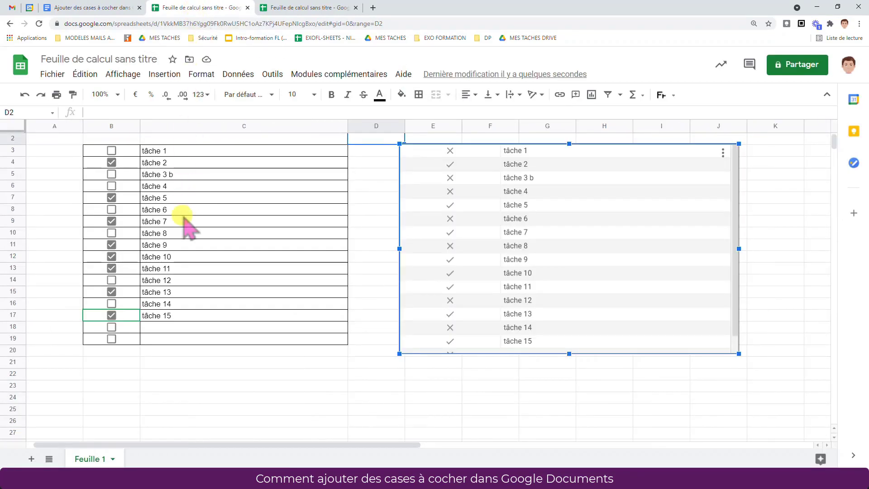
{"action": "key", "text": "ctrl+shift+Tab"}
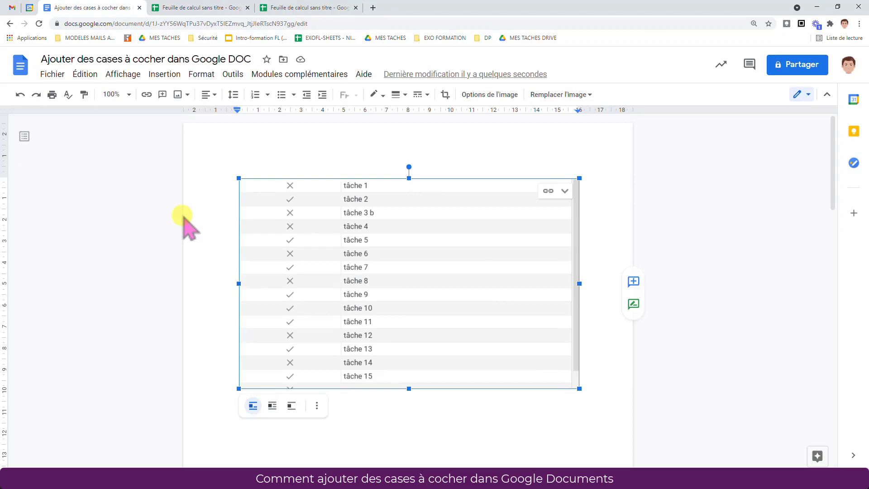
Step: Change the first bullet of the table under "le résultat" to a hollow circle and back to a filled one
{"action": "scroll", "coordinate": [183, 222], "scroll_direction": "down", "scroll_amount": 20}
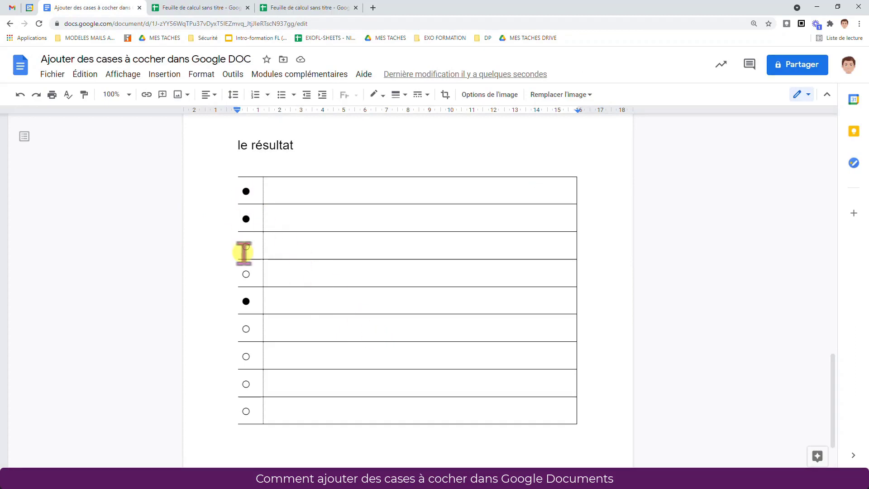
{"action": "right_click", "coordinate": [246, 192]}
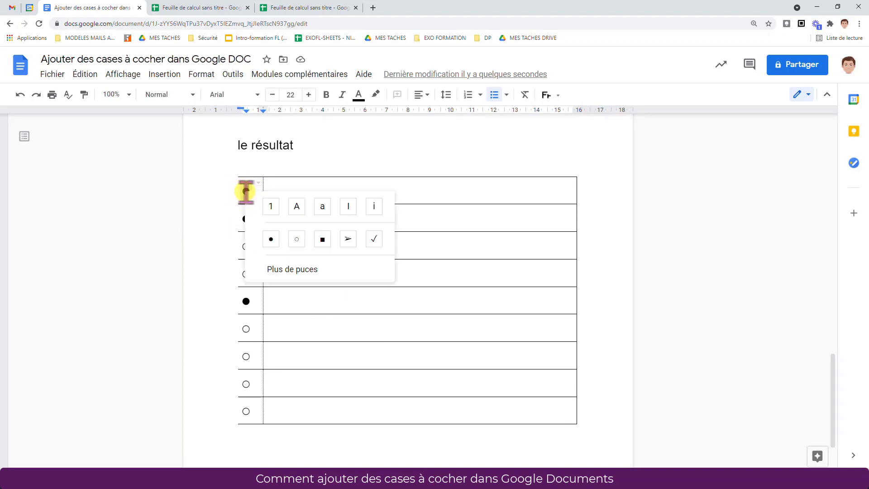
{"action": "left_click", "coordinate": [296, 239]}
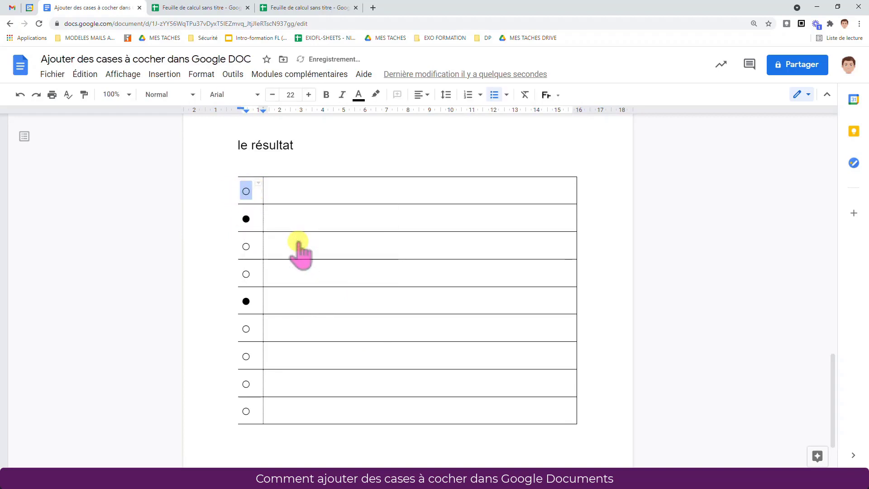
{"action": "right_click", "coordinate": [246, 193]}
{"action": "left_click", "coordinate": [272, 240]}
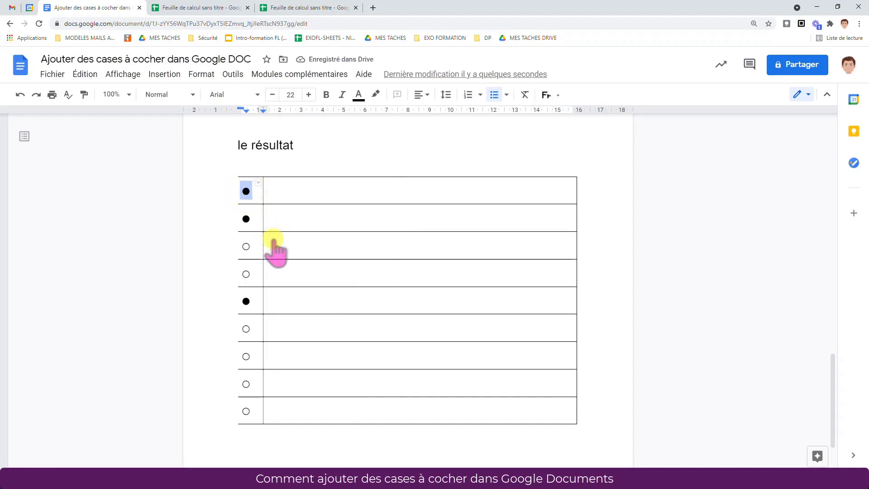
{"action": "left_click", "coordinate": [506, 94]}
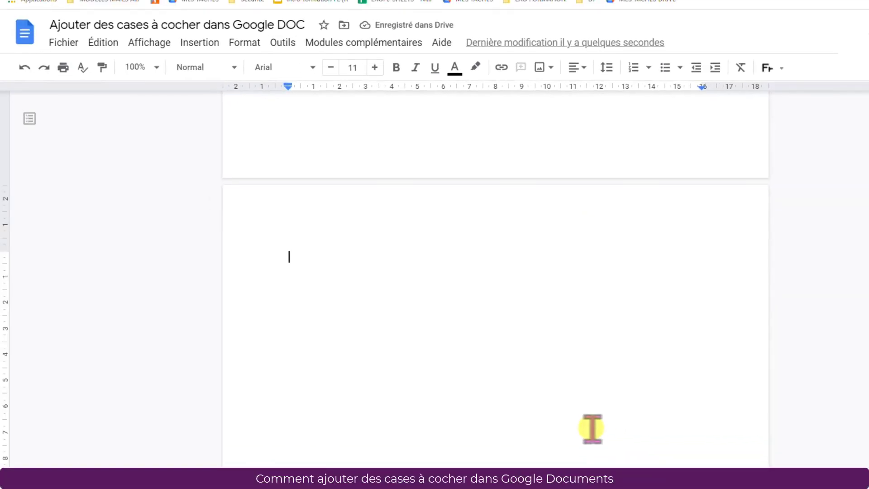
Step: Insert a table of 2 columns and 6 rows on the blank page and narrow its first column to about 3.6 cm
{"action": "left_click", "coordinate": [199, 43]}
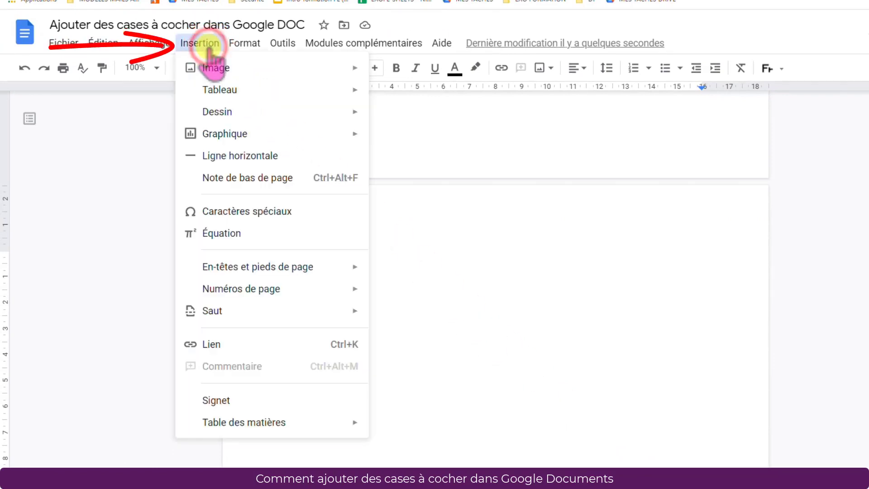
{"action": "mouse_move", "coordinate": [211, 90]}
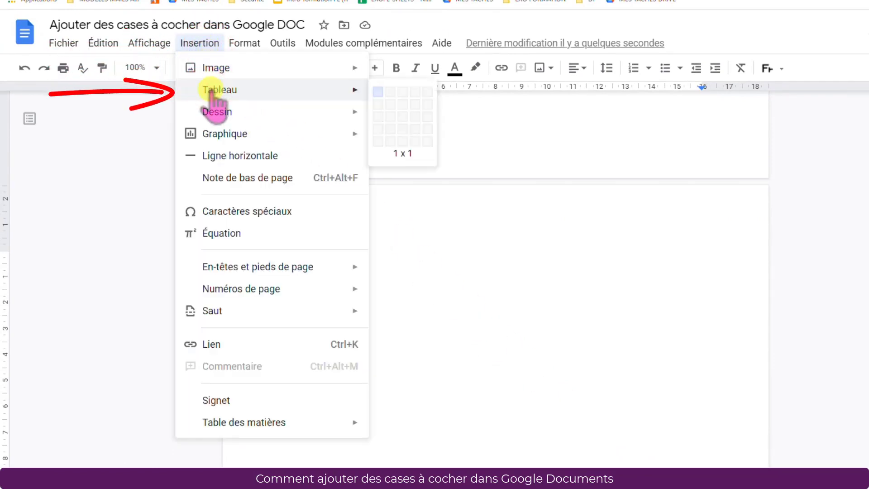
{"action": "left_click", "coordinate": [396, 157]}
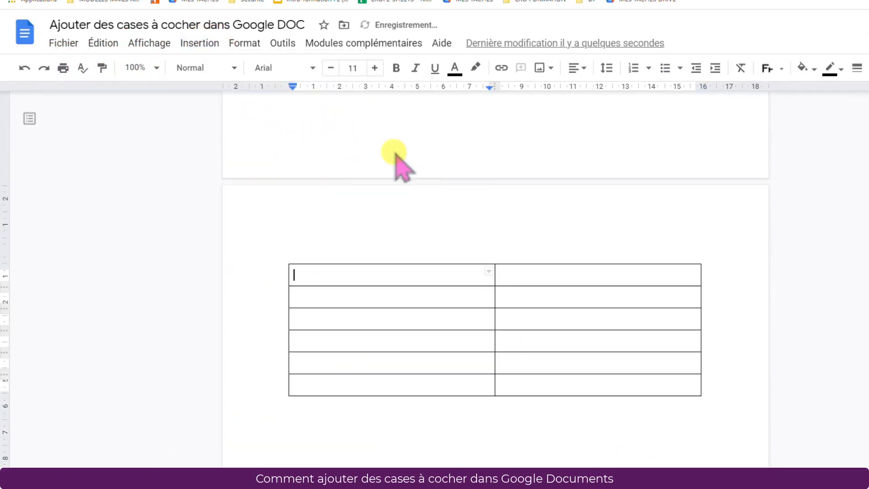
{"action": "left_click_drag", "start_coordinate": [494, 278], "coordinate": [384, 281]}
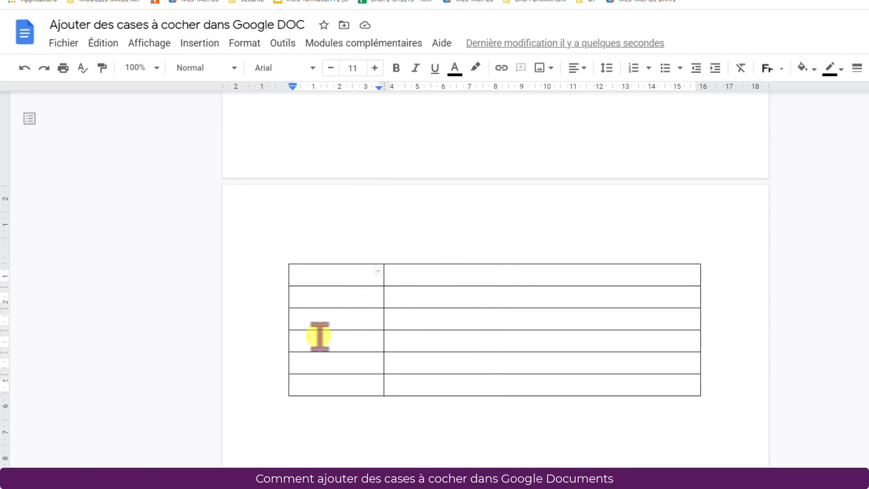
Step: Add a filled-circle bullet to the new table's first cell and set its font size to 21
{"action": "left_click", "coordinate": [680, 68]}
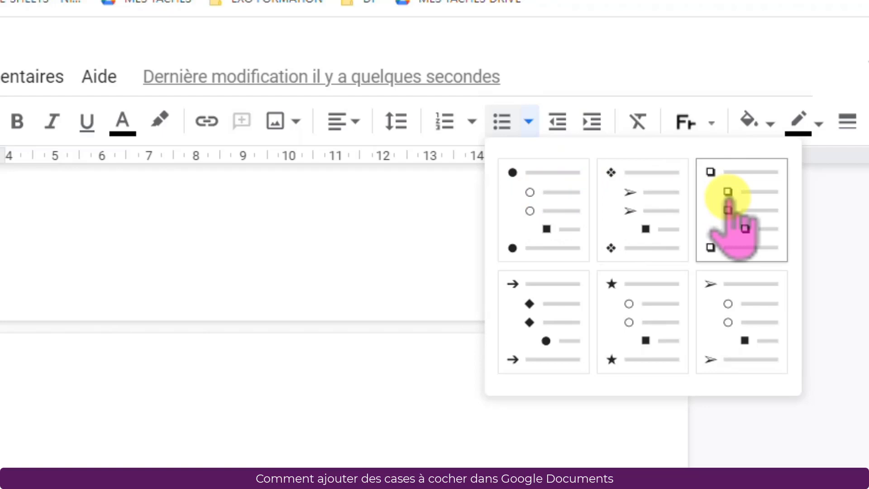
{"action": "left_click", "coordinate": [539, 203]}
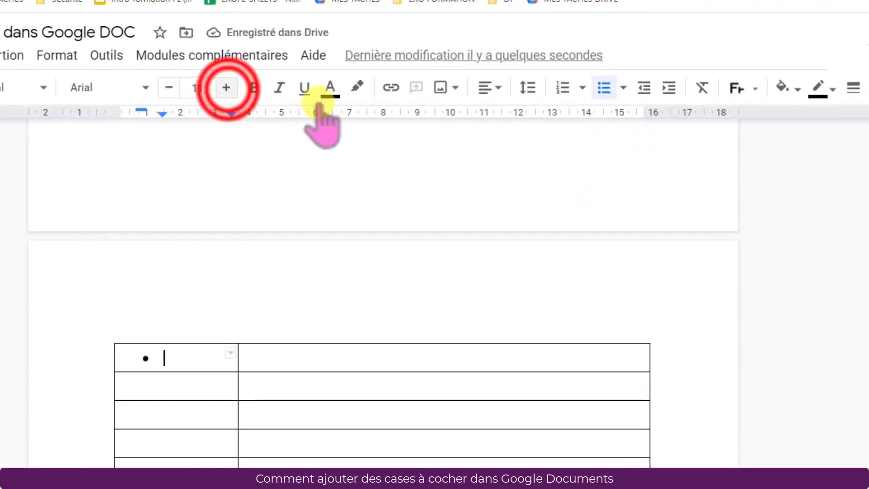
{"action": "left_click", "coordinate": [228, 89]}
{"action": "left_click", "coordinate": [228, 89]}
{"action": "left_click", "coordinate": [228, 88]}
{"action": "left_click", "coordinate": [228, 88]}
{"action": "left_click", "coordinate": [227, 88]}
{"action": "left_click", "coordinate": [228, 88]}
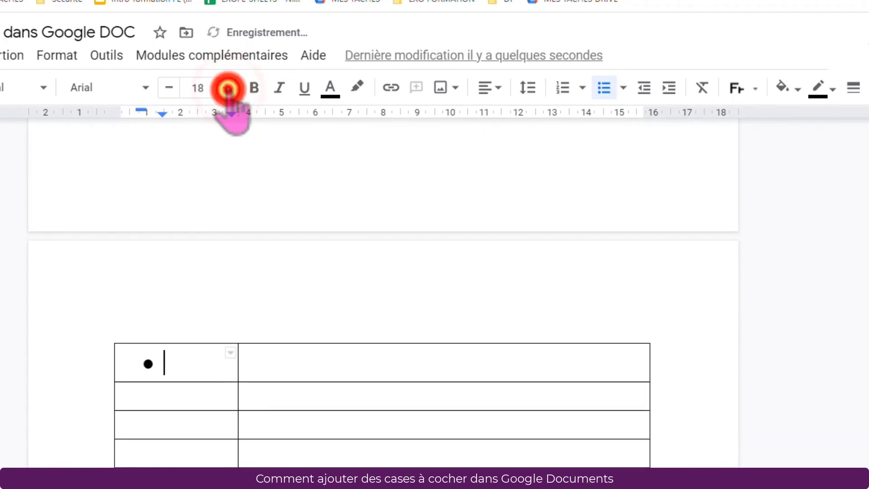
{"action": "left_click", "coordinate": [228, 88]}
{"action": "left_click", "coordinate": [228, 88]}
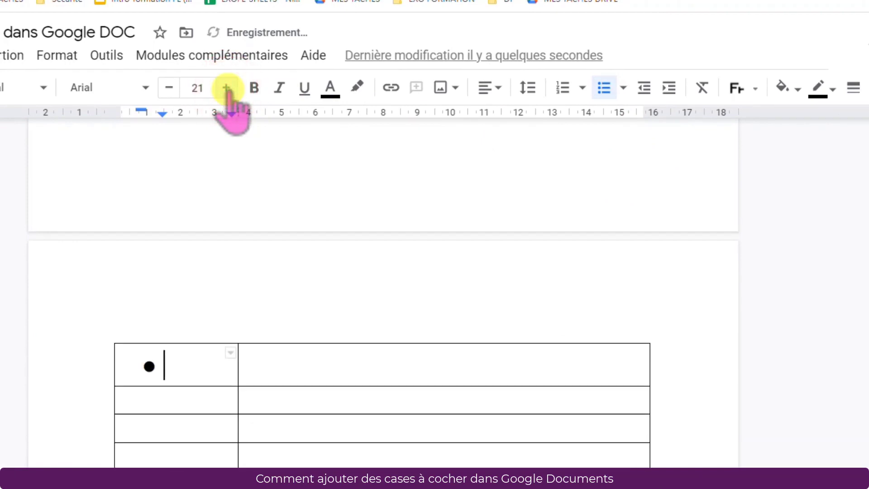
Step: Reduce the bullet's left indent to the cell edge and narrow the table's first column to about 1 cm
{"action": "left_click", "coordinate": [164, 113]}
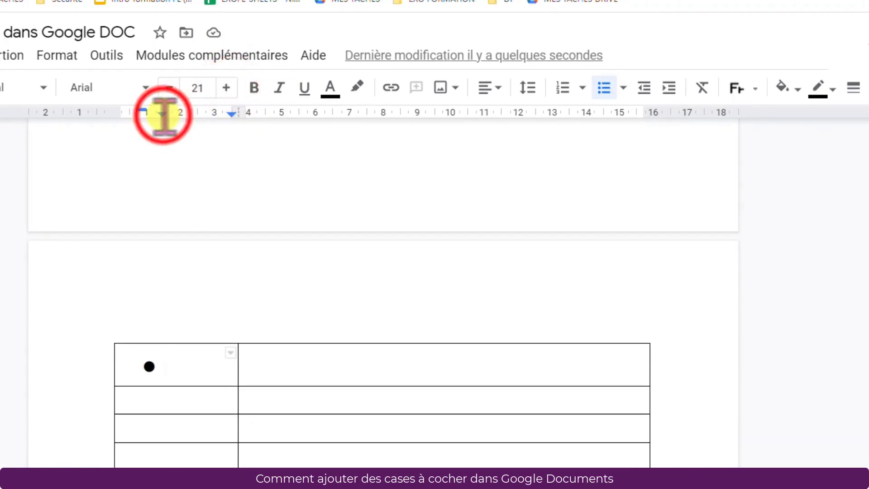
{"action": "left_click_drag", "start_coordinate": [163, 114], "coordinate": [145, 114]}
{"action": "left_click", "coordinate": [238, 375]}
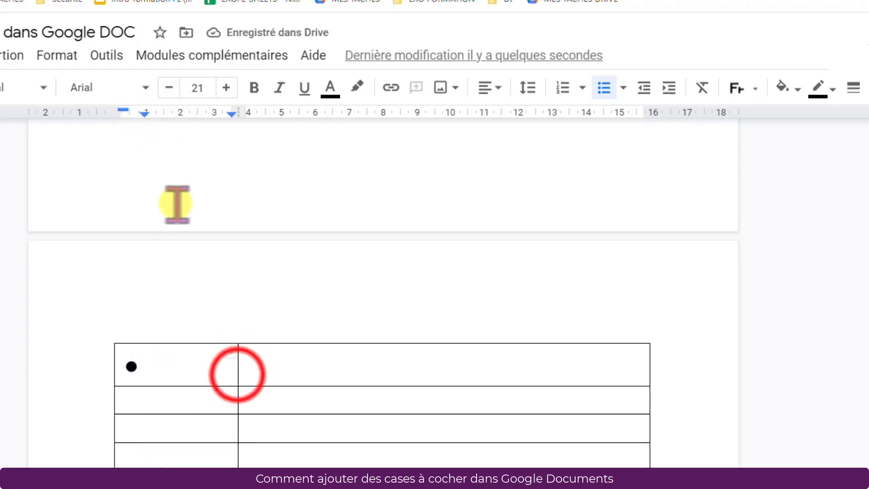
{"action": "left_click_drag", "start_coordinate": [238, 375], "coordinate": [152, 369]}
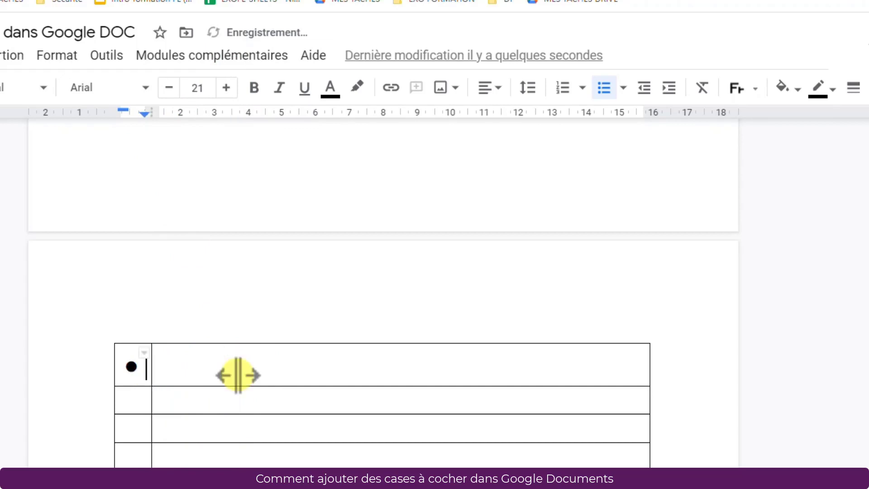
{"action": "left_click", "coordinate": [238, 375]}
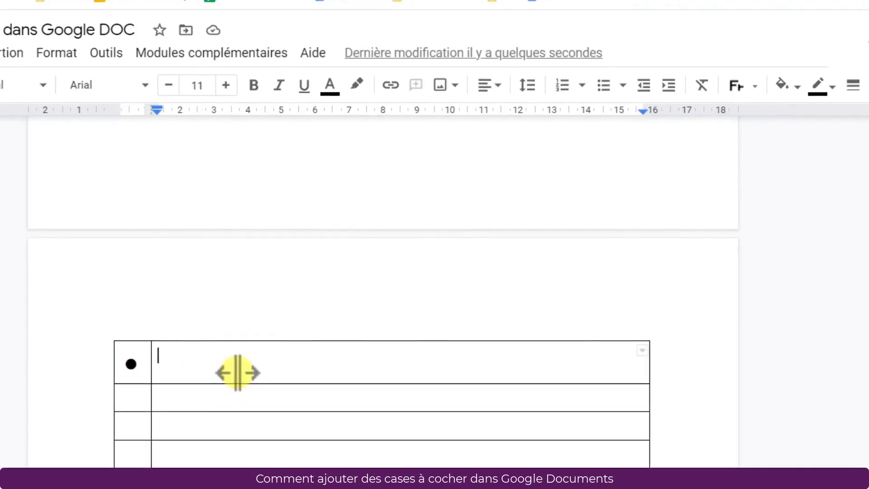
Step: Copy the bullet from the table's first cell into the five cells below it in the first column
{"action": "left_click_drag", "start_coordinate": [128, 248], "coordinate": [130, 248]}
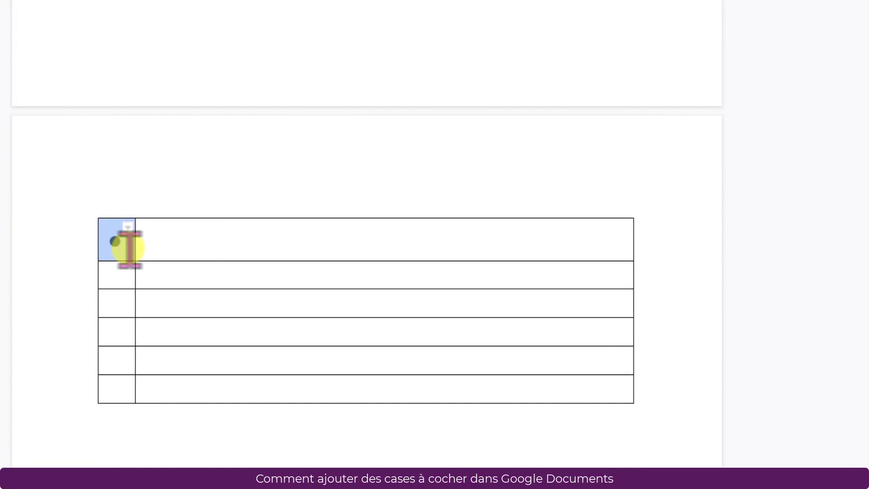
{"action": "key", "text": "ctrl+c"}
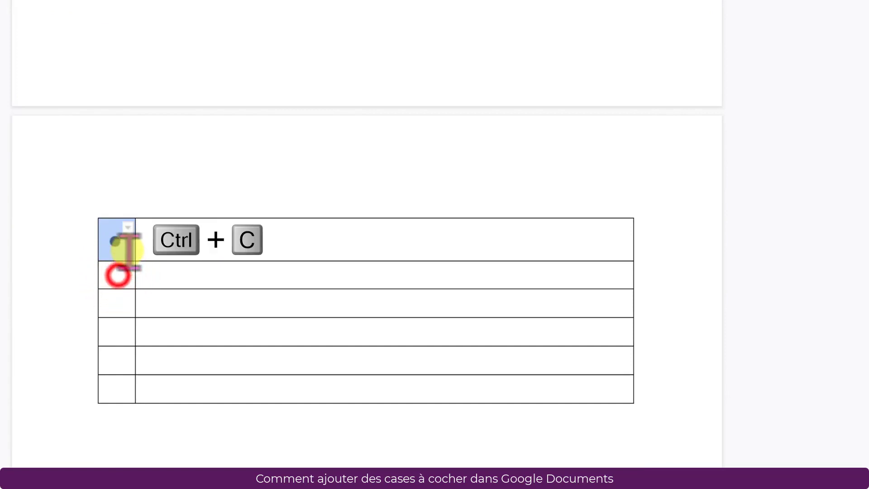
{"action": "left_click_drag", "start_coordinate": [117, 275], "coordinate": [117, 384]}
{"action": "key", "text": "ctrl+v"}
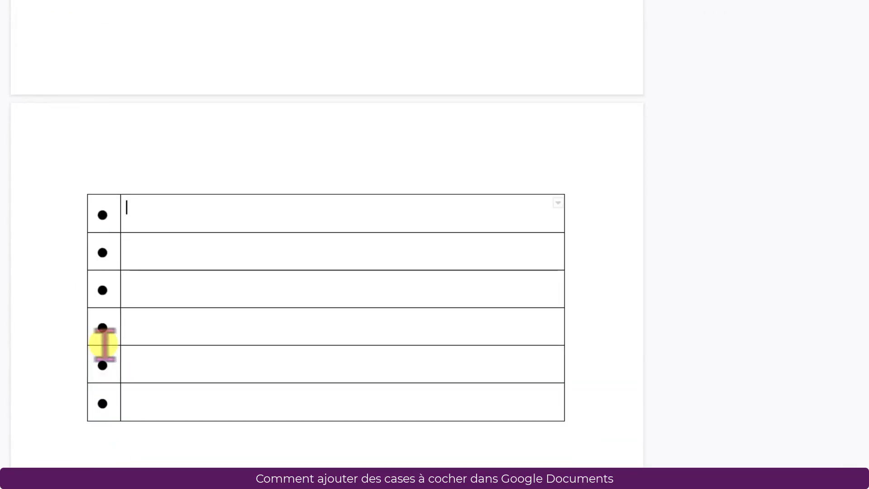
Step: Copy the cells tâche 1 to tâche 6 from the Google Sheets task list into the second column of the bulleted Google Docs table
{"action": "left_click", "coordinate": [221, 8]}
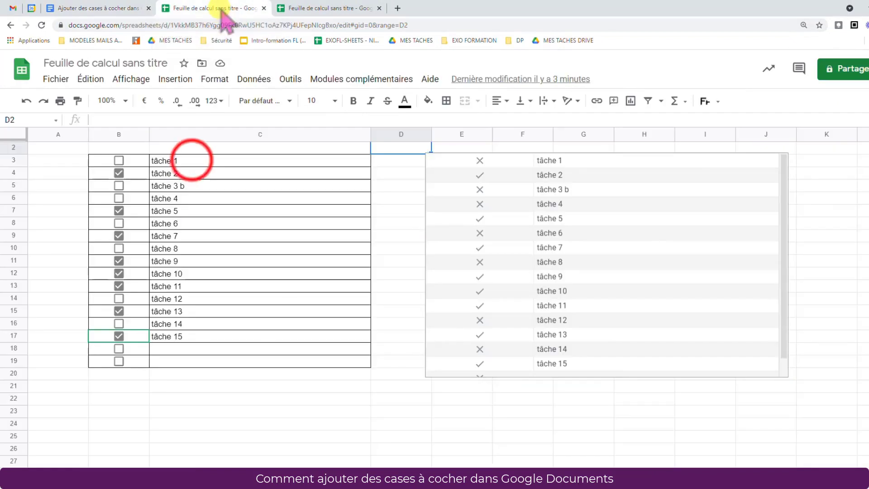
{"action": "left_click_drag", "start_coordinate": [192, 161], "coordinate": [199, 228]}
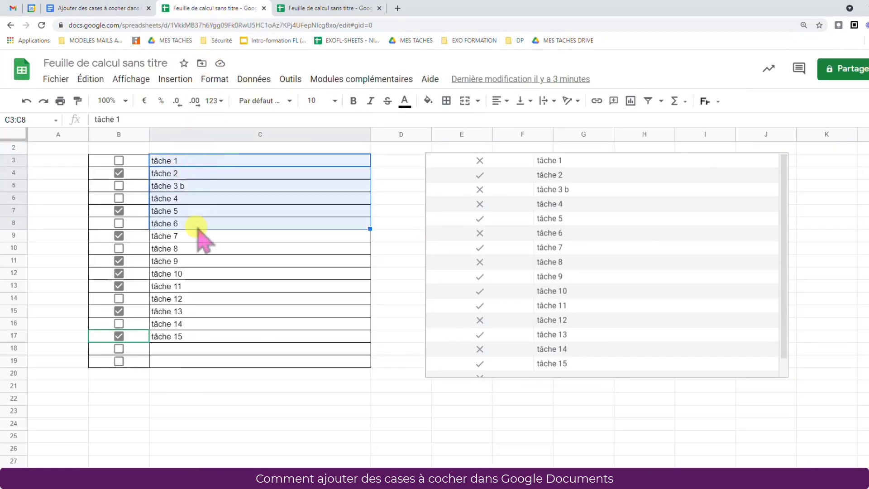
{"action": "left_click", "coordinate": [97, 8]}
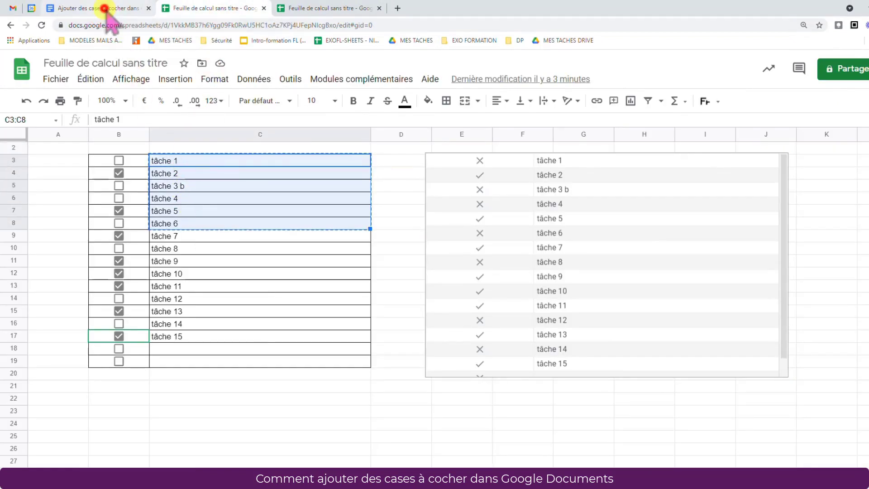
{"action": "left_click", "coordinate": [288, 287]}
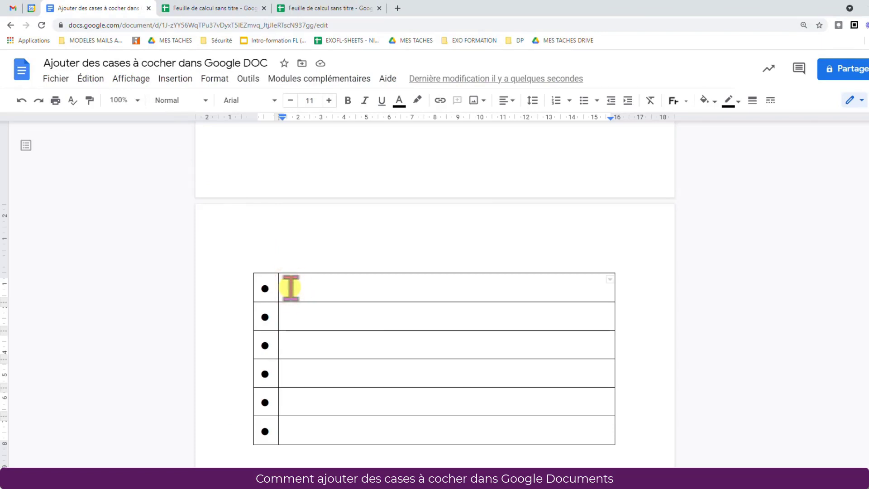
{"action": "key", "text": "ctrl+v"}
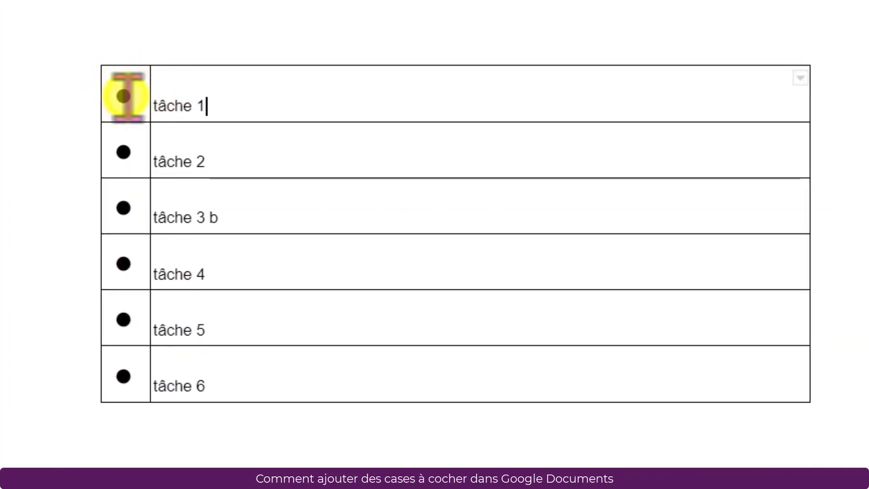
Step: Change all six bullets in the table's first column to hollow circles
{"action": "right_click", "coordinate": [123, 96]}
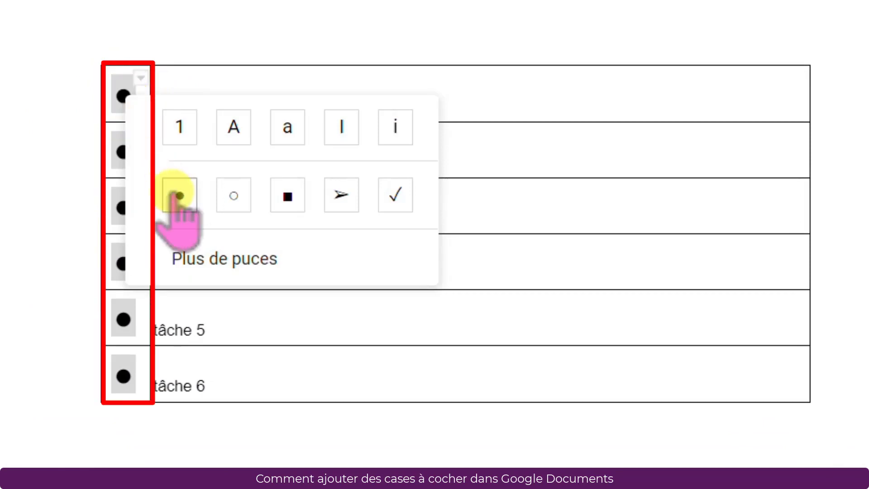
{"action": "left_click", "coordinate": [234, 195]}
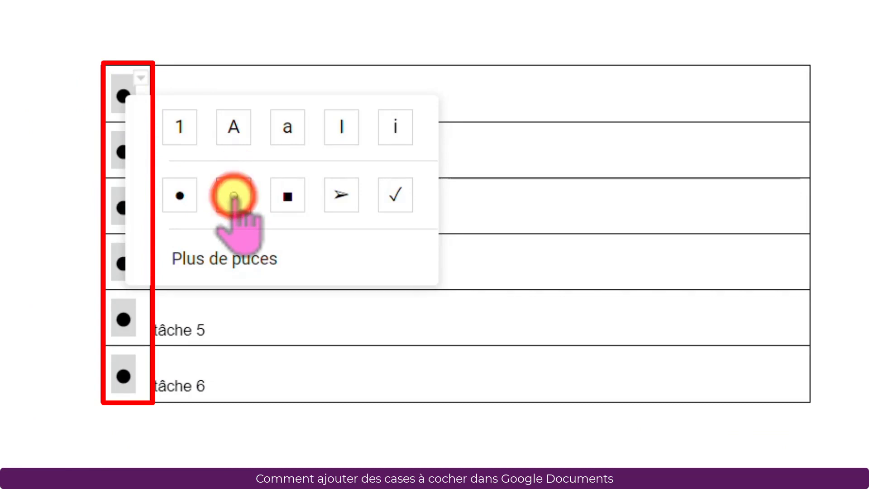
{"action": "left_click", "coordinate": [235, 197]}
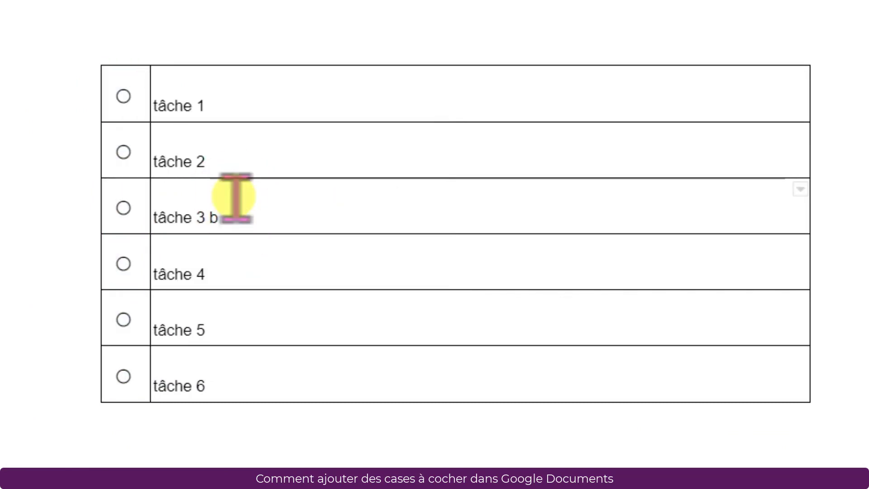
Step: Change only the bullet beside tâche 3 b to a filled circle to mark that task as done
{"action": "left_click", "coordinate": [123, 207]}
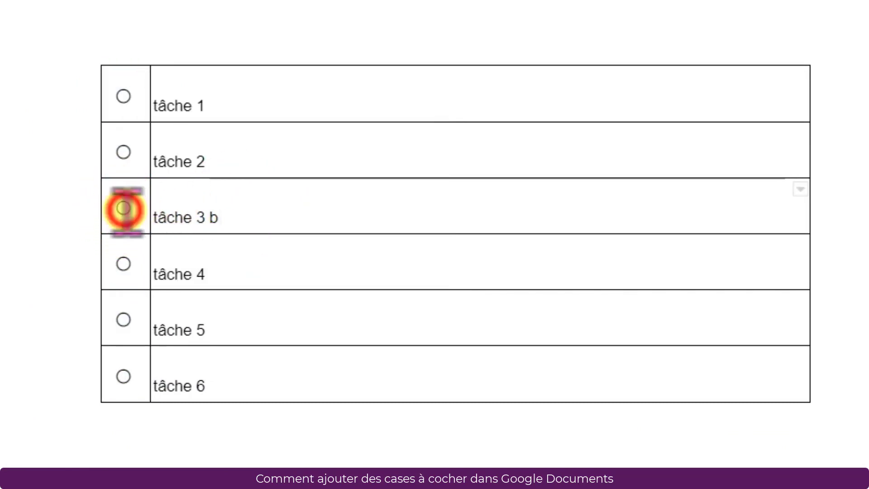
{"action": "left_click", "coordinate": [123, 208]}
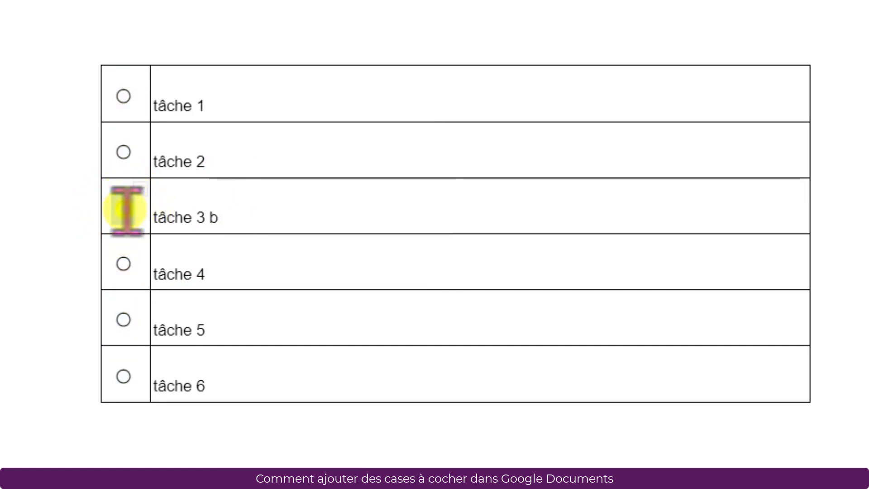
{"action": "right_click", "coordinate": [123, 208]}
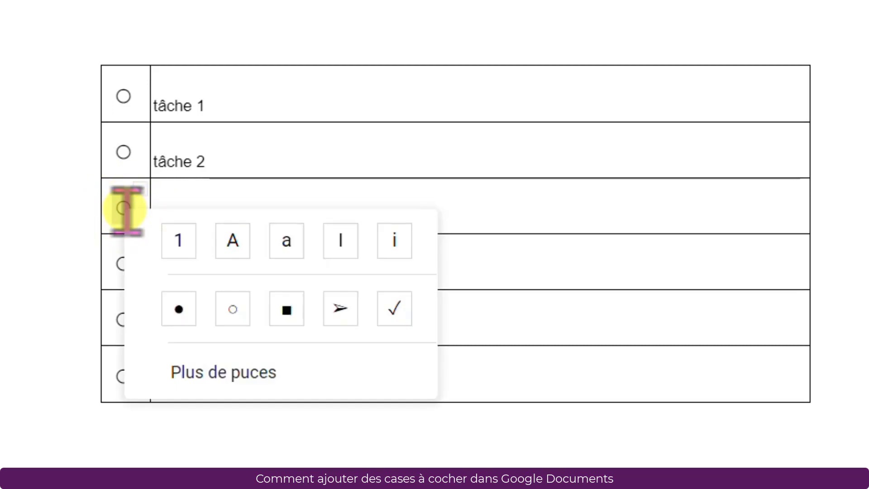
{"action": "left_click", "coordinate": [178, 309]}
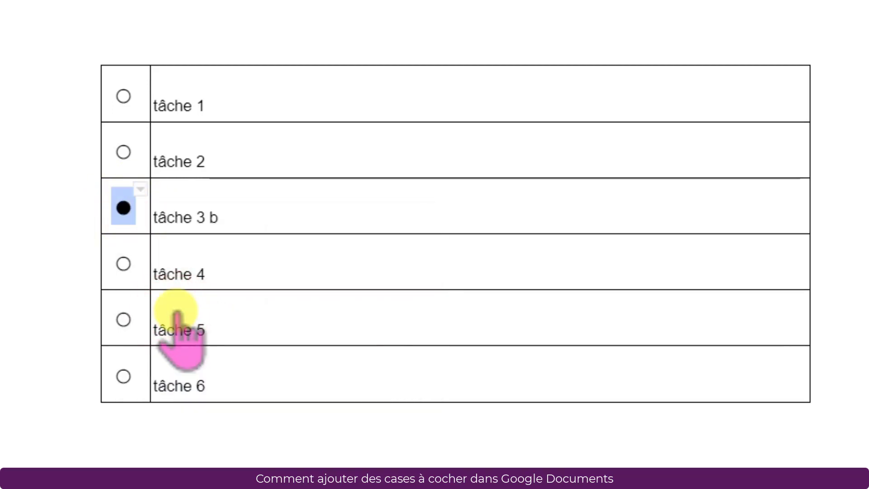
{"action": "left_click", "coordinate": [178, 313]}
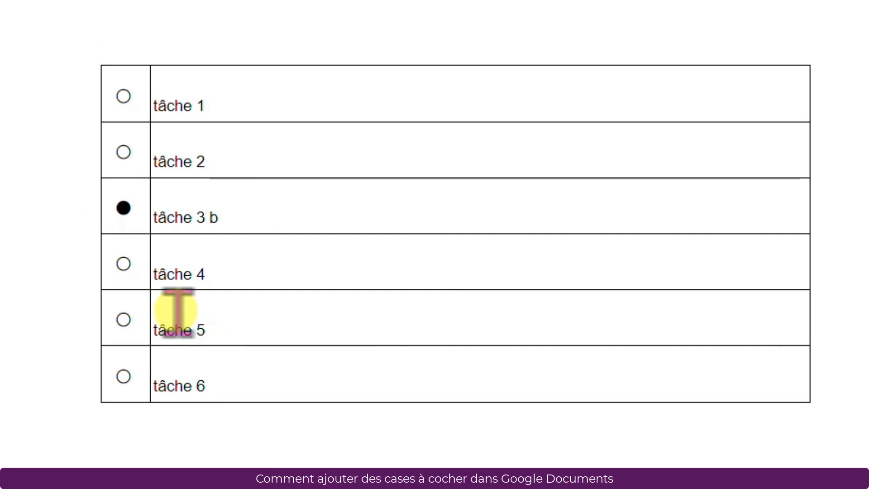
Step: Restyle the vertical border between the bullet and task columns as a thicker, red, dashed line
{"action": "left_click_drag", "start_coordinate": [297, 95], "coordinate": [294, 366]}
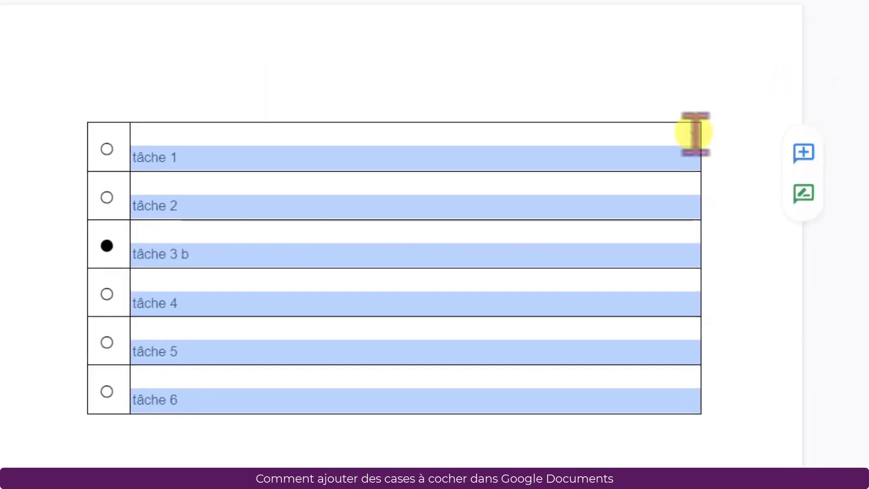
{"action": "left_click", "coordinate": [801, 78]}
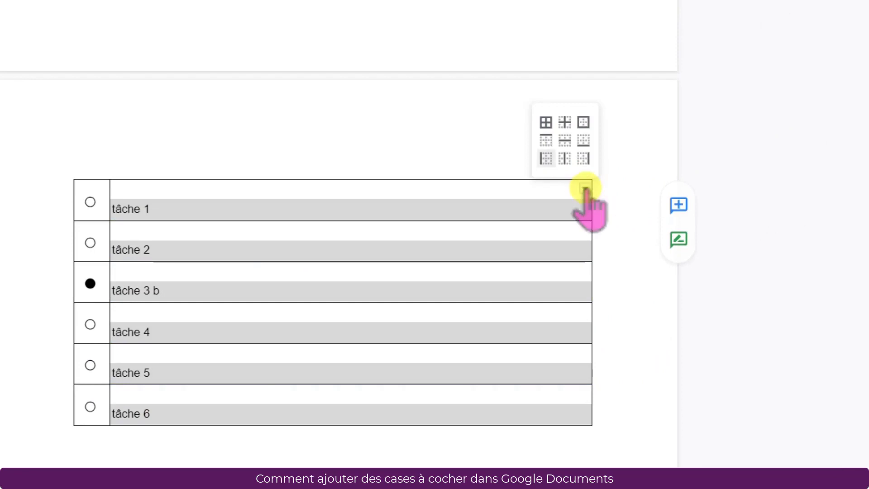
{"action": "left_click", "coordinate": [546, 158]}
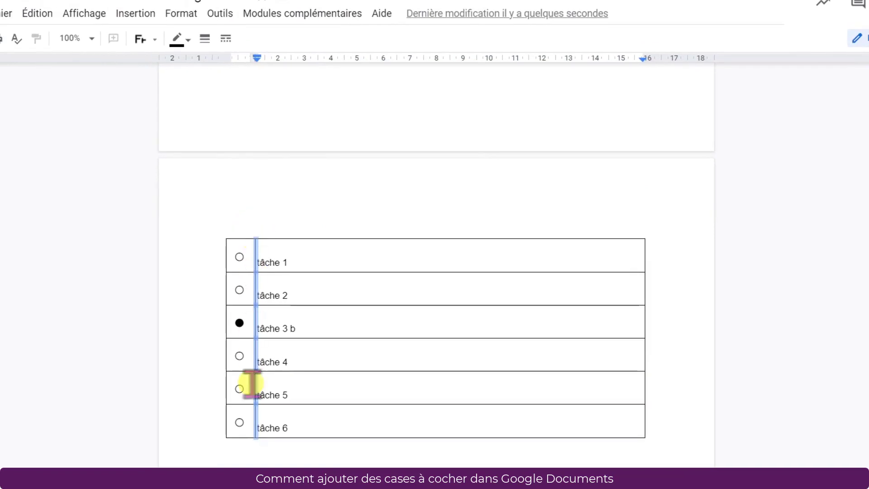
{"action": "left_click", "coordinate": [186, 39]}
{"action": "left_click", "coordinate": [198, 81]}
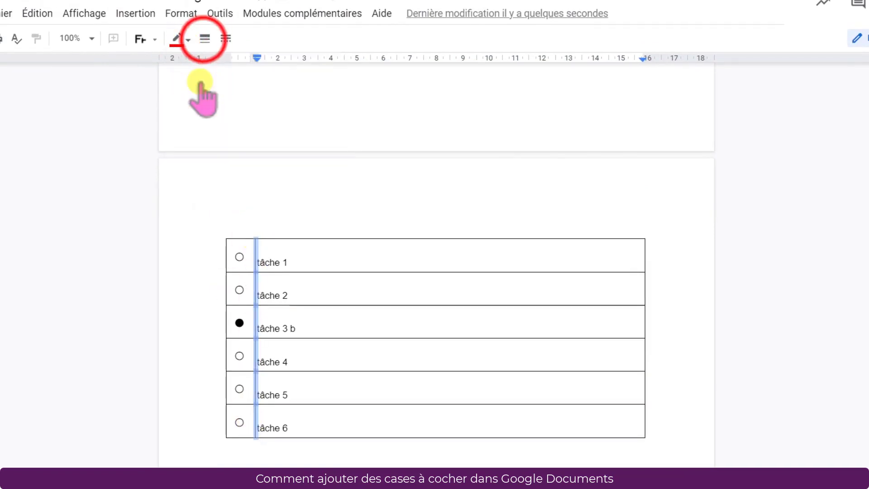
{"action": "left_click", "coordinate": [204, 39]}
{"action": "left_click", "coordinate": [234, 154]}
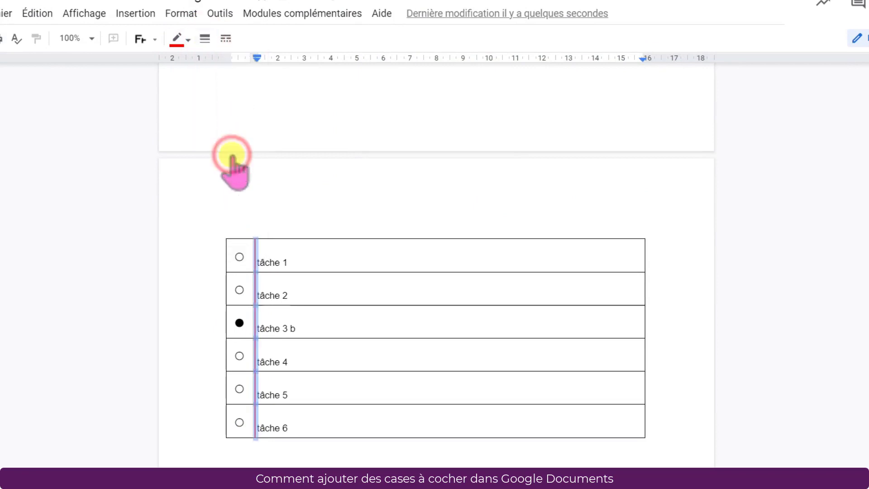
{"action": "left_click", "coordinate": [226, 40]}
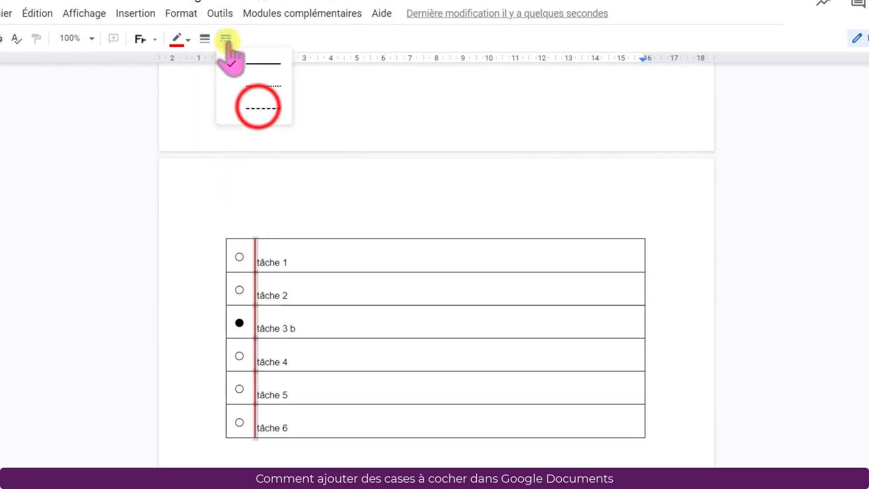
{"action": "left_click", "coordinate": [259, 107]}
{"action": "left_click", "coordinate": [400, 254]}
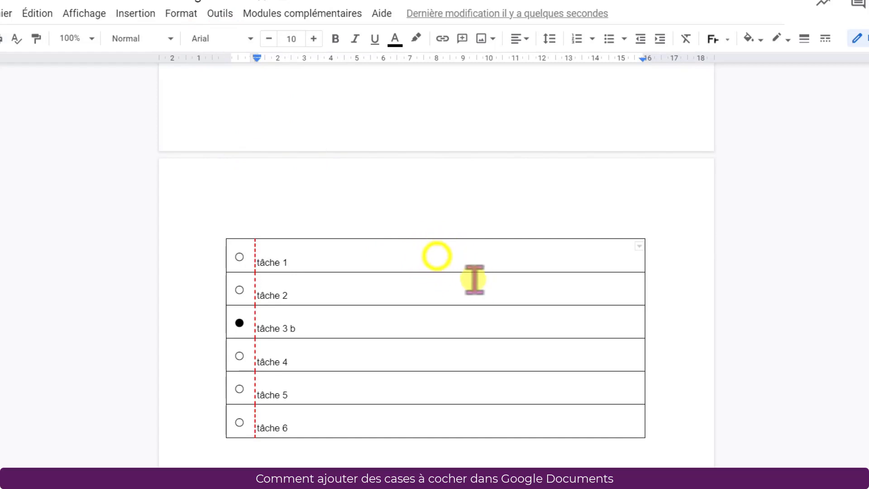
Step: Set the table's border to white at 0 pt and its vertical cell alignment to Milieu in the table properties
{"action": "right_click", "coordinate": [438, 256]}
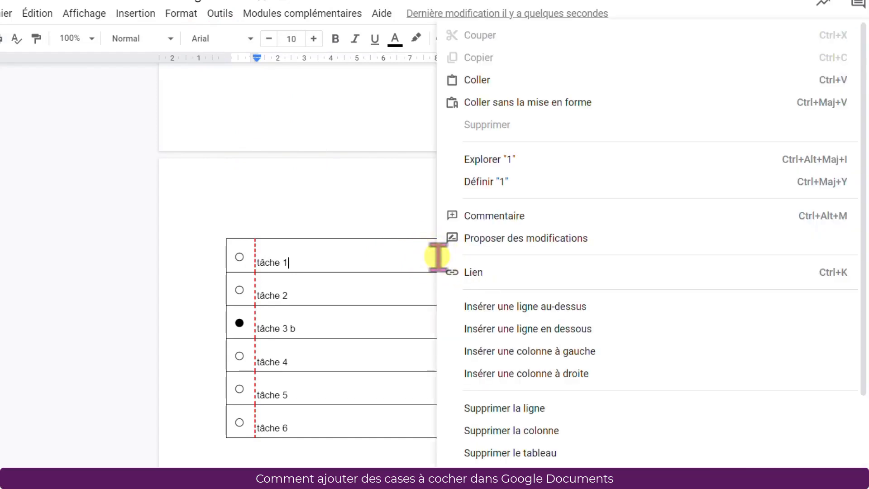
{"action": "scroll", "coordinate": [481, 344], "scroll_direction": "down", "scroll_amount": 3}
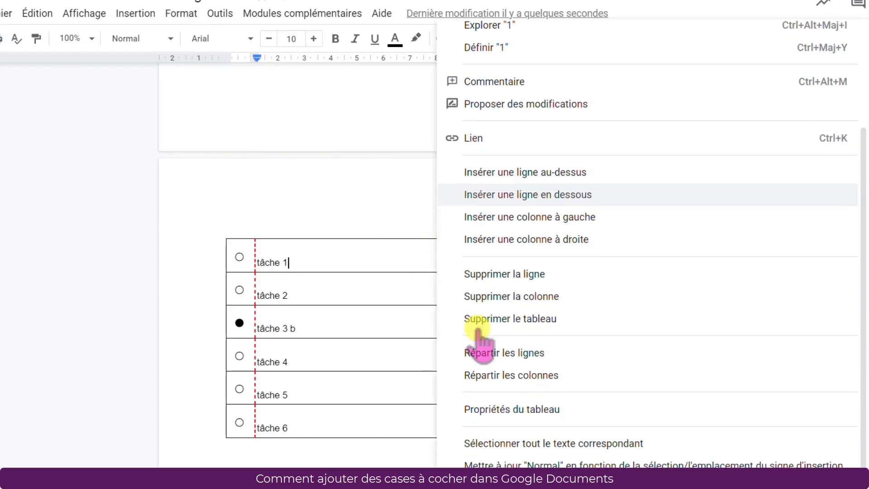
{"action": "left_click", "coordinate": [493, 407]}
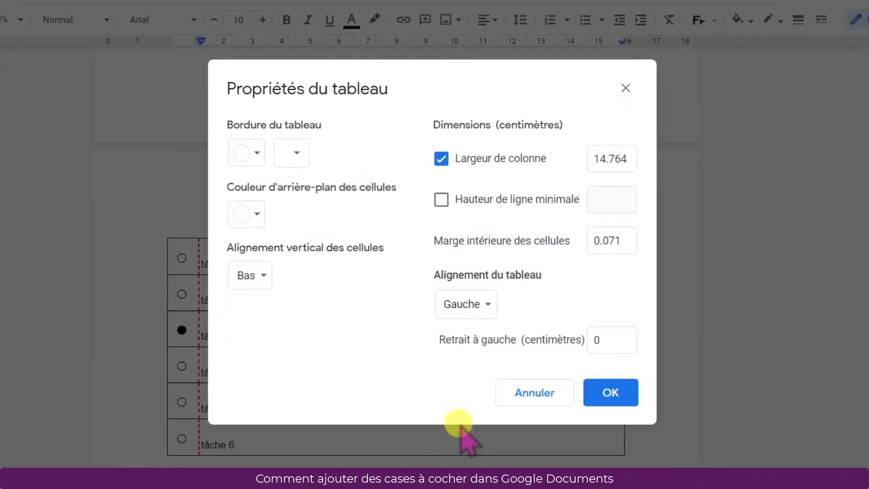
{"action": "left_click", "coordinate": [257, 153]}
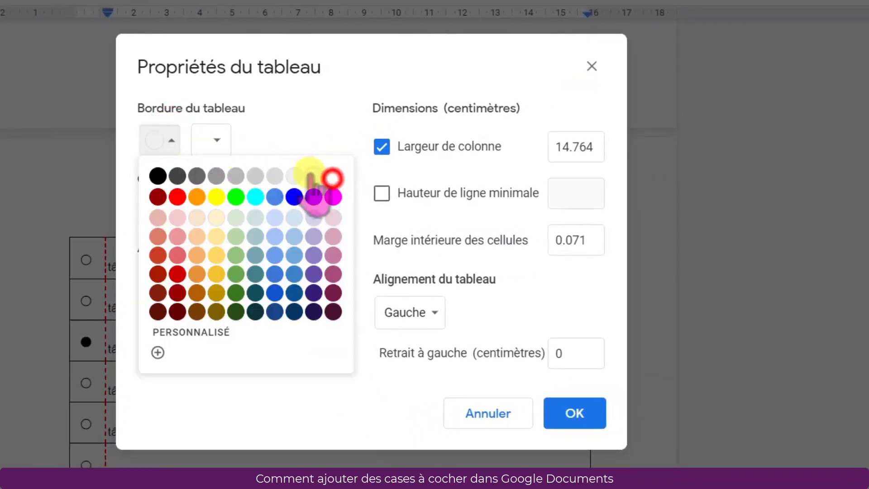
{"action": "left_click", "coordinate": [333, 177]}
{"action": "left_click", "coordinate": [213, 141]}
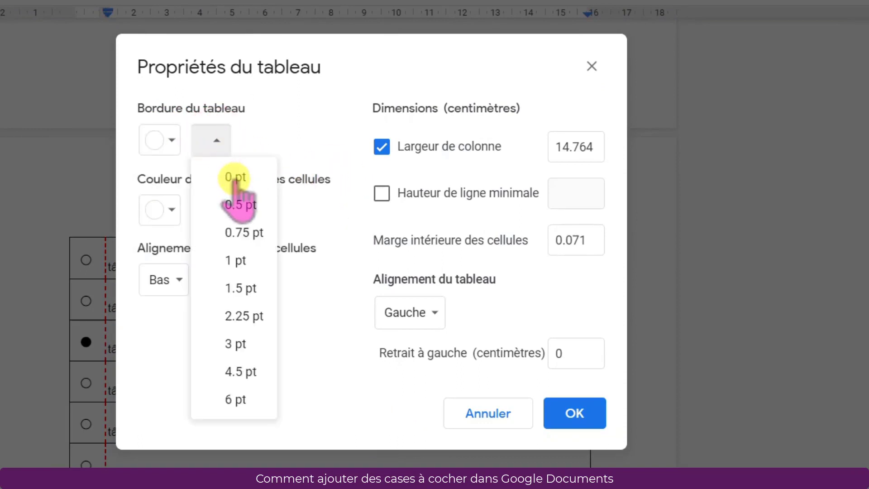
{"action": "left_click", "coordinate": [235, 178]}
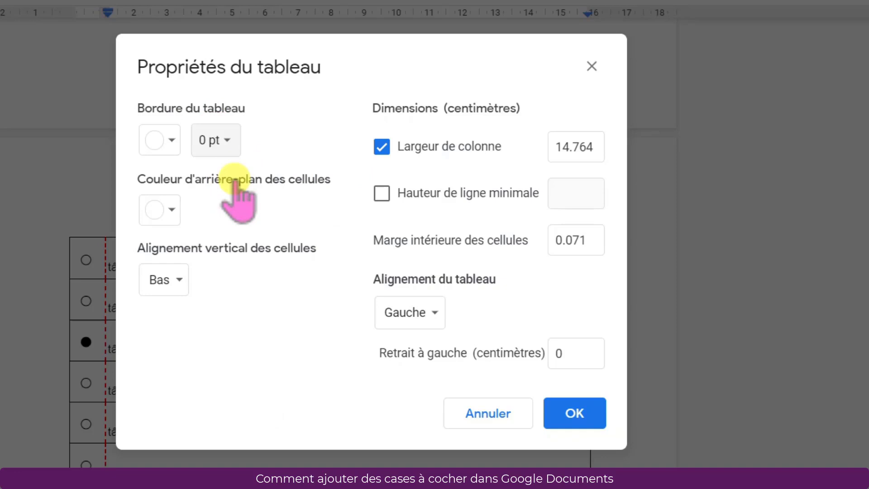
{"action": "left_click", "coordinate": [170, 280]}
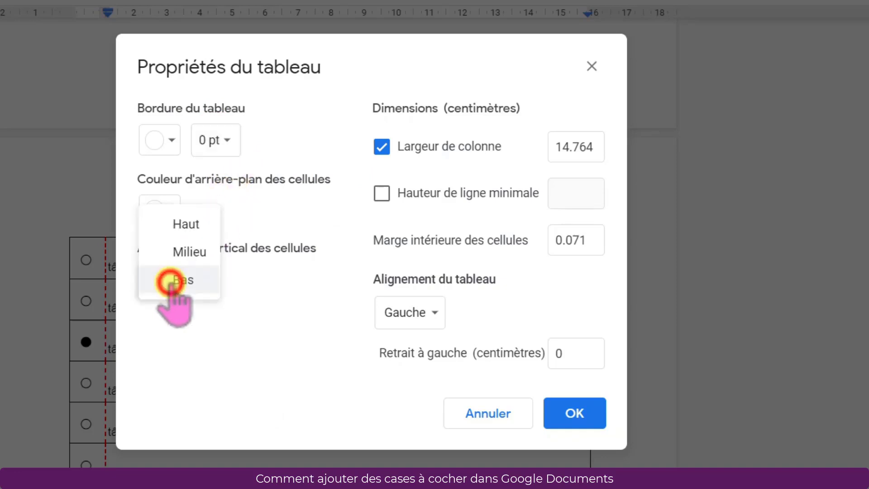
{"action": "left_click", "coordinate": [186, 251]}
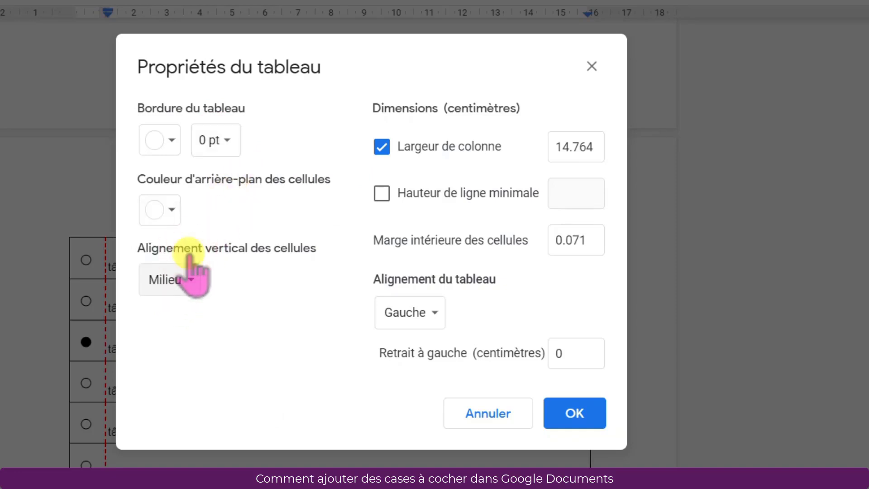
{"action": "left_click", "coordinate": [576, 413]}
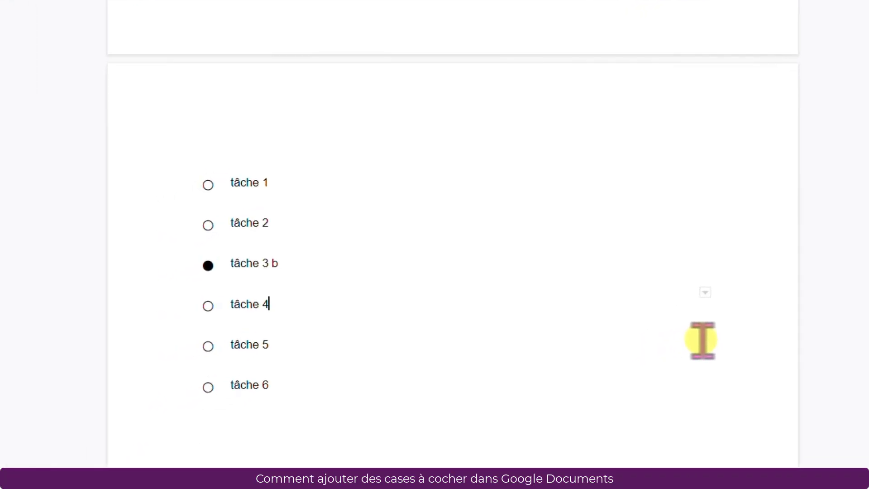
Step: Change only the bullet beside tâche 1 to a filled circle to mark that task as done
{"action": "left_click", "coordinate": [208, 184]}
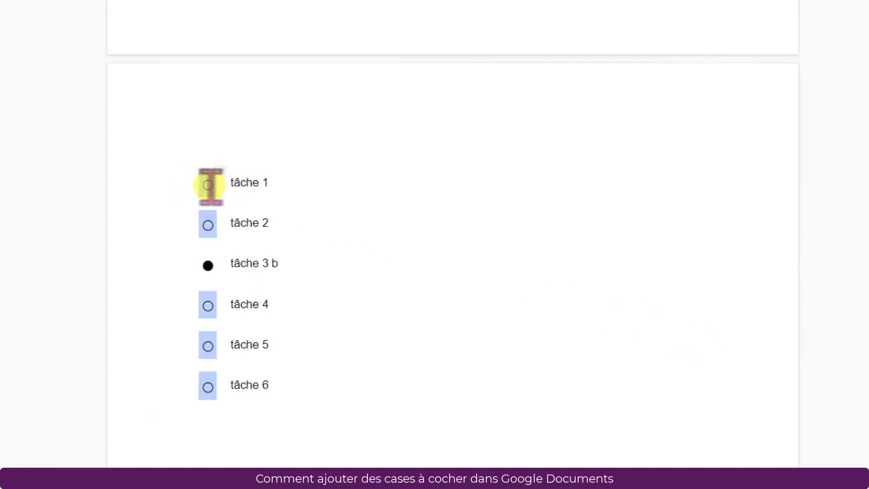
{"action": "left_click", "coordinate": [207, 184]}
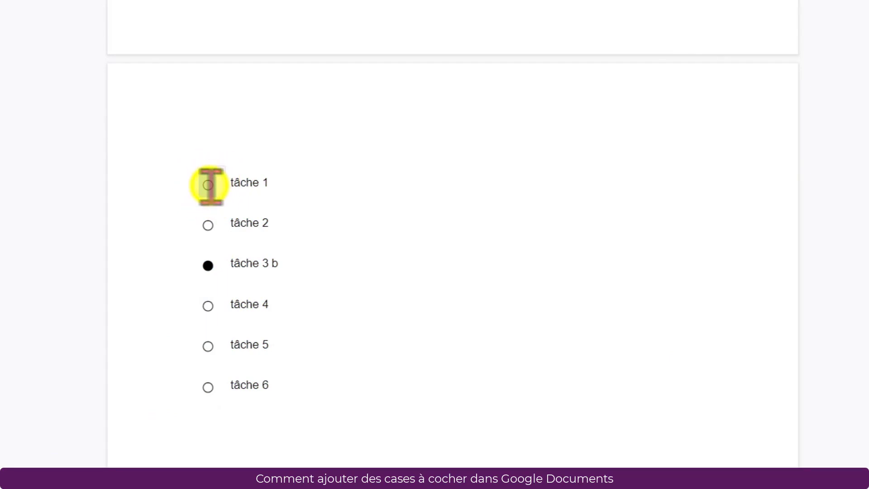
{"action": "left_click", "coordinate": [211, 183]}
{"action": "left_click", "coordinate": [249, 259]}
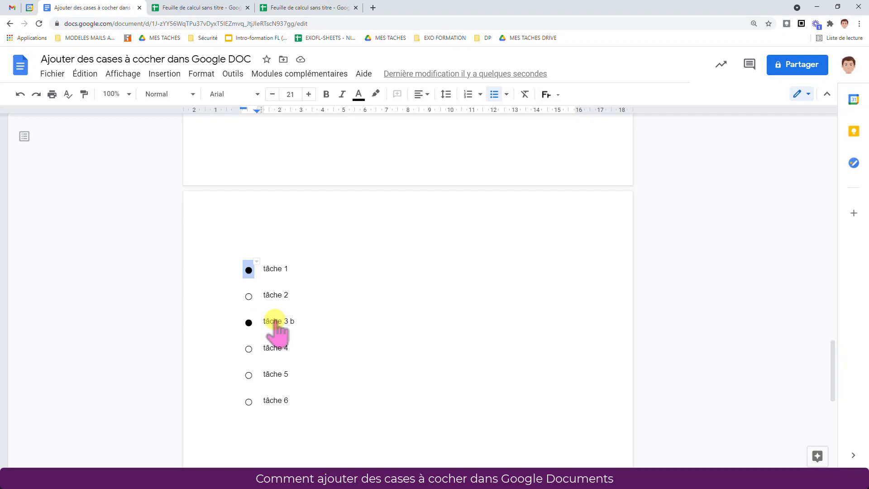
Step: Review the checkbox task list and its table chart in Google Sheets, and return to the Google Docs document
{"action": "left_click", "coordinate": [210, 8]}
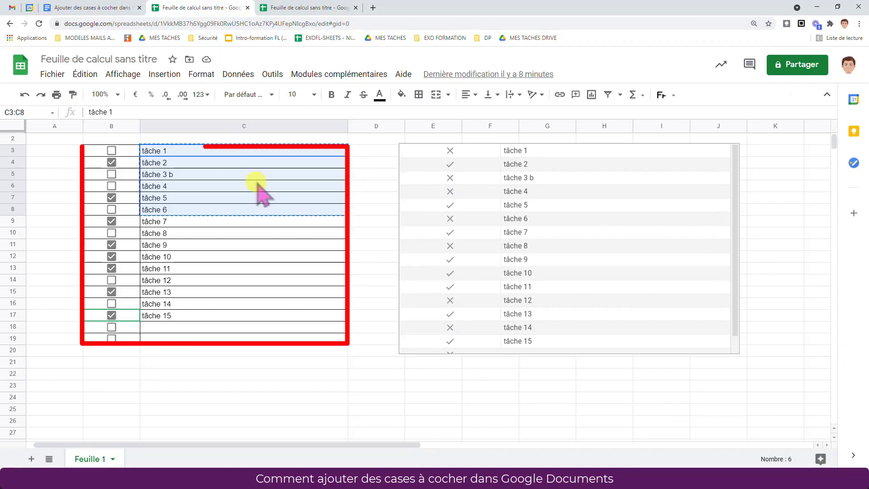
{"action": "left_click", "coordinate": [560, 211]}
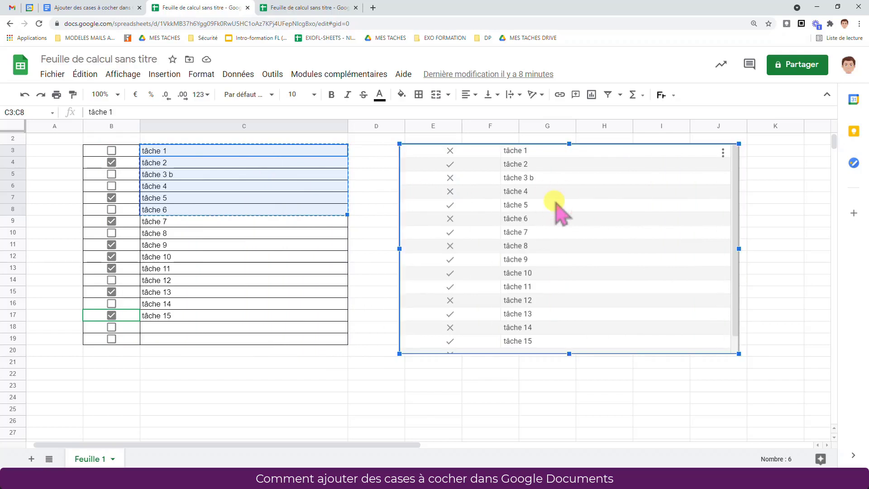
{"action": "left_click", "coordinate": [86, 8]}
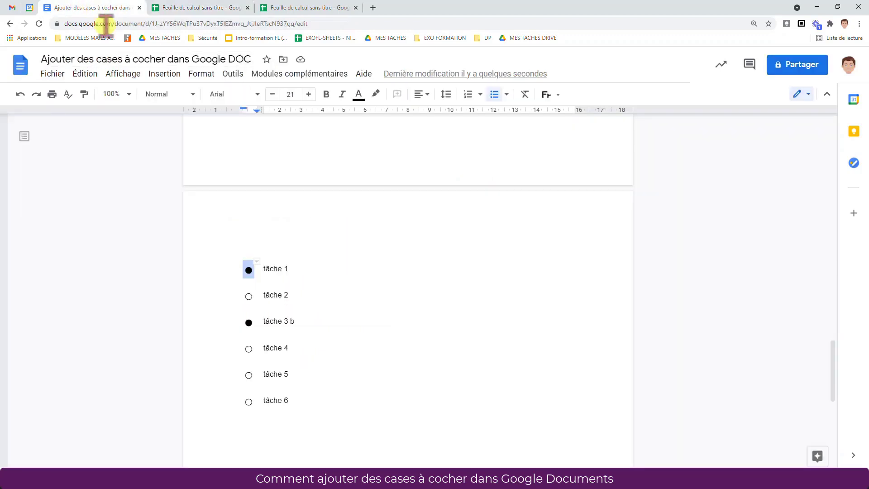